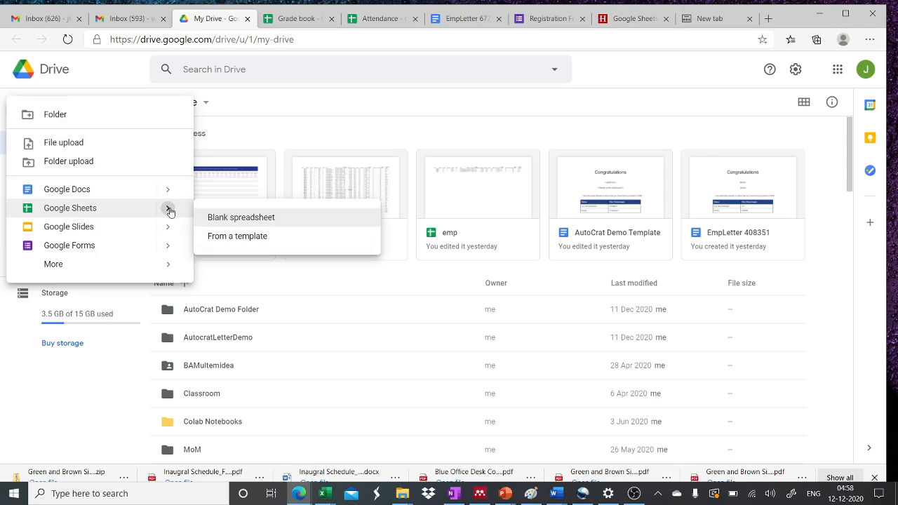
- Create a new spreadsheet from the Attendance template in the Education section of the template gallery
{"action": "left_click", "coordinate": [233, 239]}
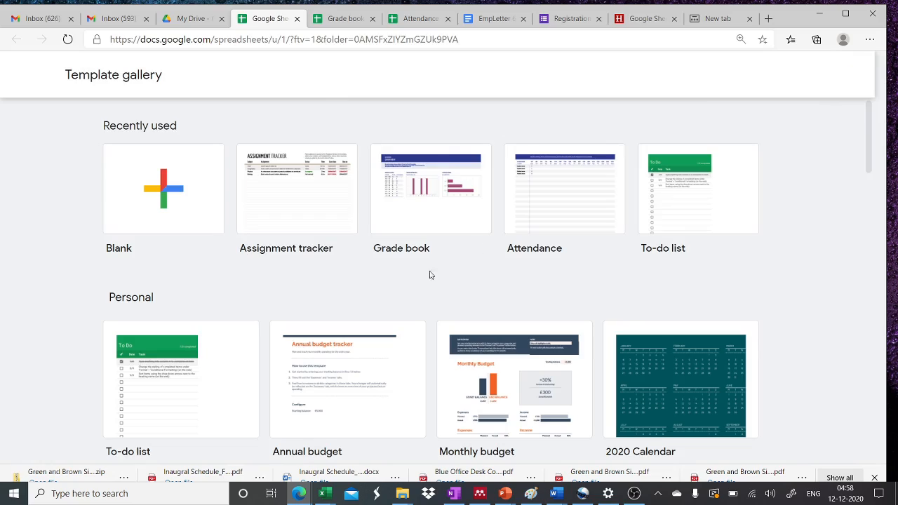
{"action": "scroll", "coordinate": [445, 317], "scroll_direction": "down", "scroll_amount": 3}
{"action": "scroll", "coordinate": [318, 390], "scroll_direction": "down", "scroll_amount": 10}
{"action": "scroll", "coordinate": [313, 342], "scroll_direction": "down", "scroll_amount": 5}
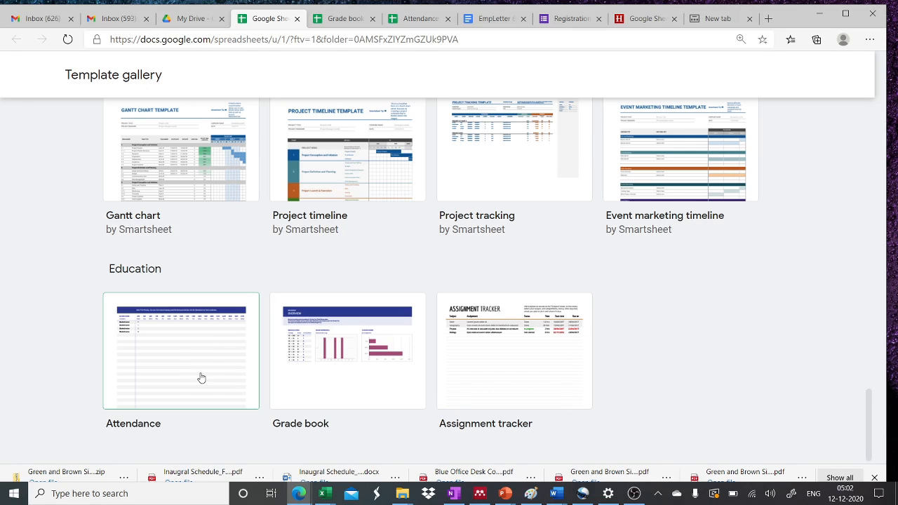
{"action": "left_click", "coordinate": [191, 353]}
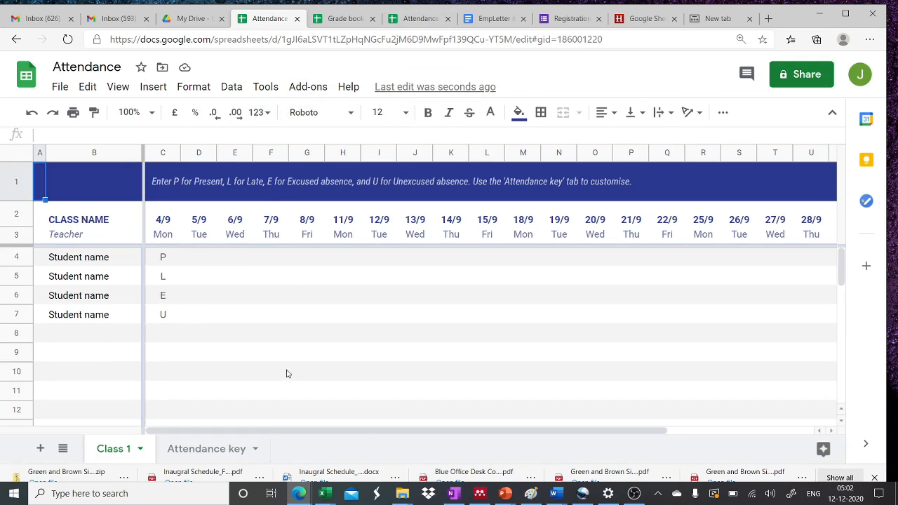
- Replace the class name placeholder with BSc and enter the teacher's name in the cell below it
{"action": "left_click", "coordinate": [85, 217]}
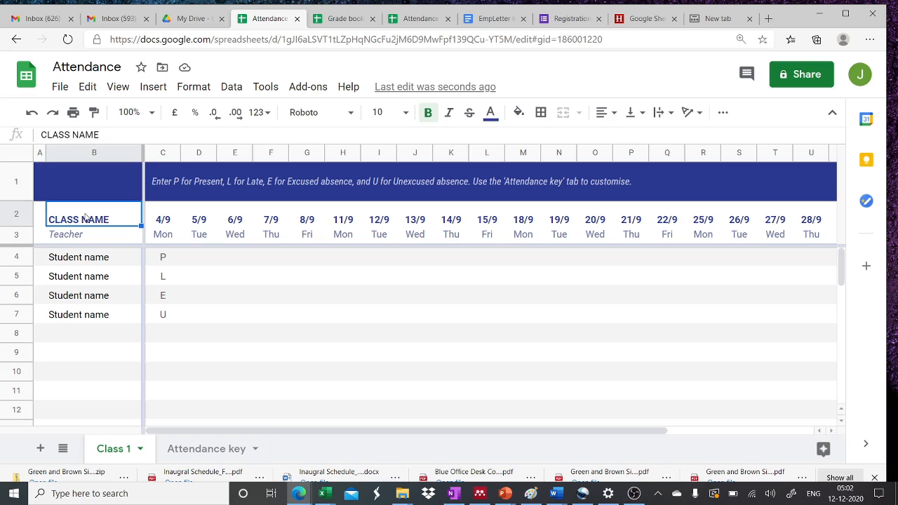
{"action": "key", "text": "Delete"}
{"action": "type", "text": "BSc"}
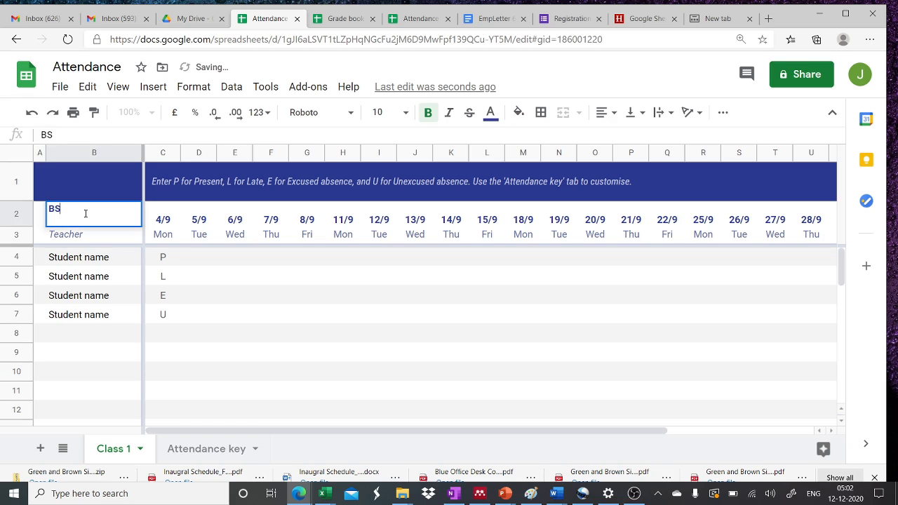
{"action": "left_click", "coordinate": [81, 240]}
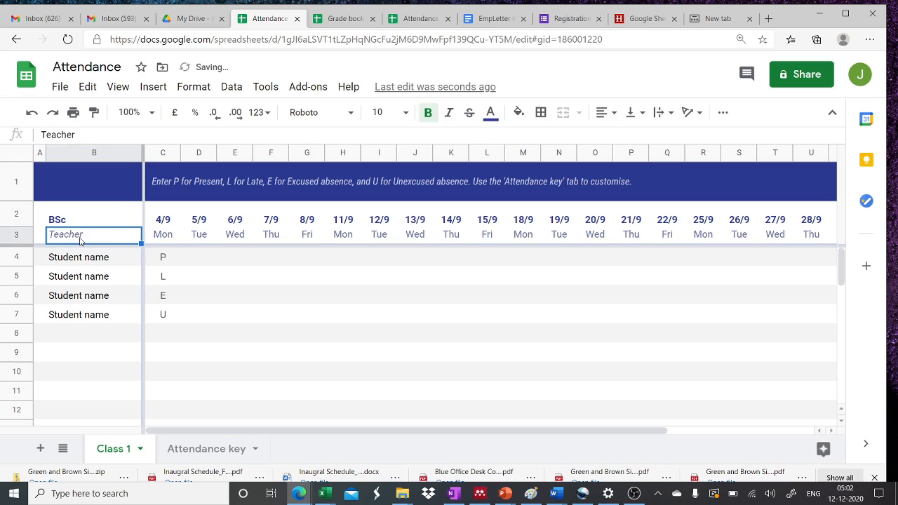
{"action": "key", "text": "Delete"}
{"action": "type", "text": "Dr"}
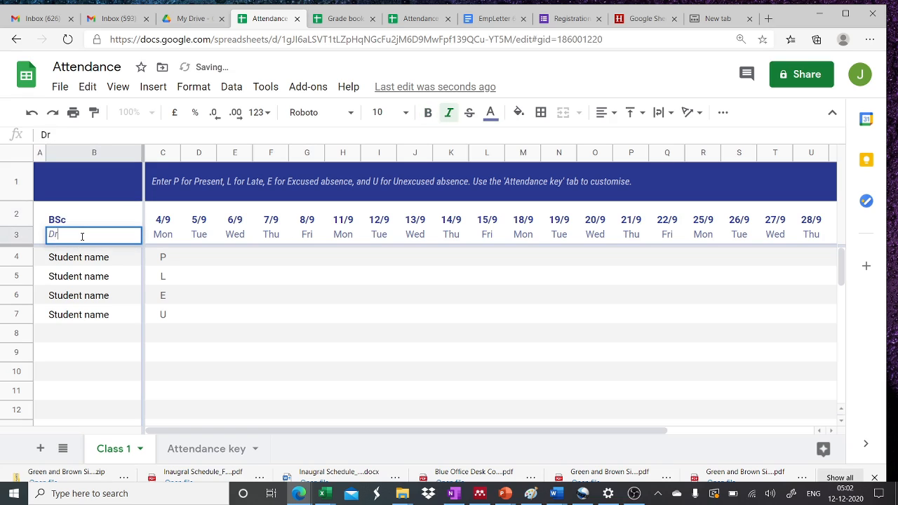
{"action": "type", "text": ". Jyotsna"}
- Enter the names of two students over the first two student name placeholders in B4 and B5
{"action": "left_click", "coordinate": [67, 266]}
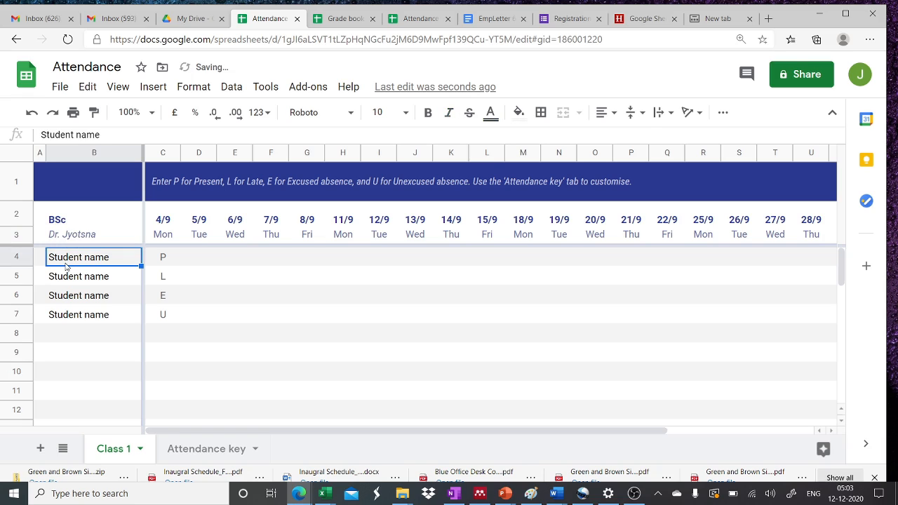
{"action": "key", "text": "Delete"}
{"action": "type", "text": "Neha"}
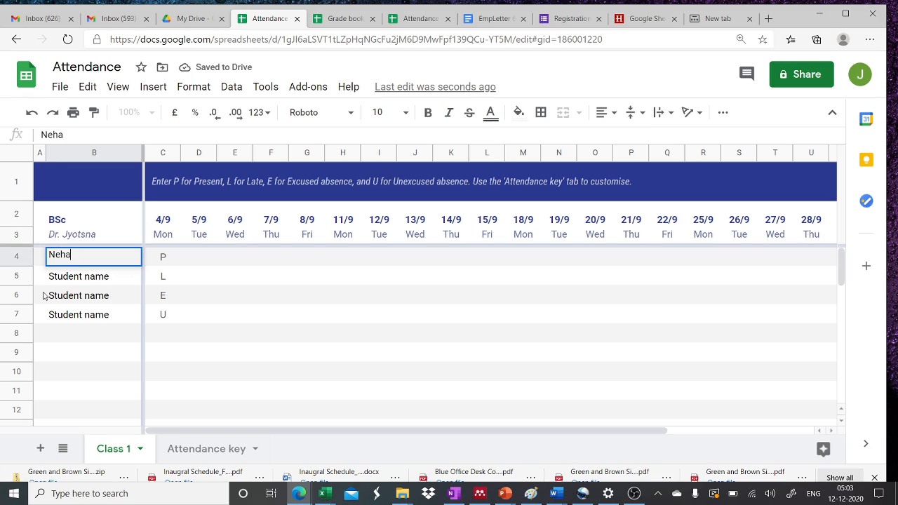
{"action": "left_click", "coordinate": [63, 273]}
{"action": "type", "text": "Janvi"}
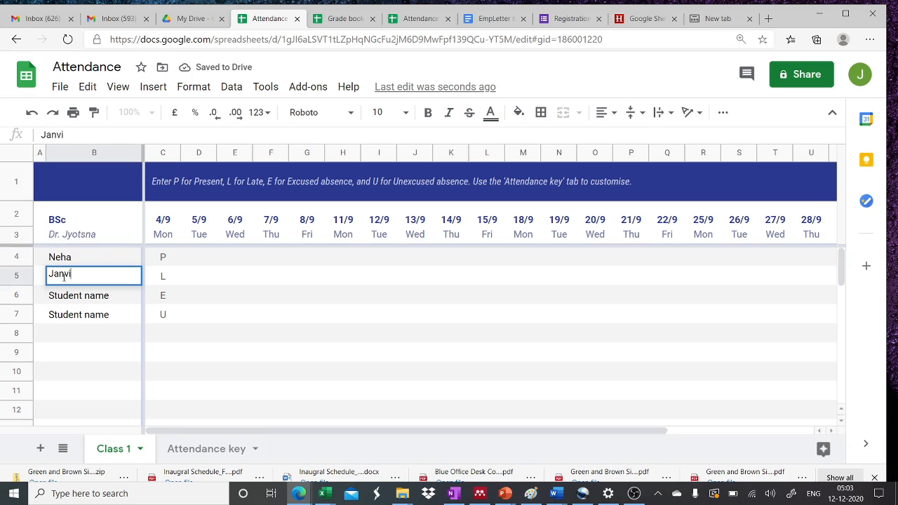
- Set the first date in C2 to 01/12/2000 and fill consecutive dates across row 2 through column V
{"action": "left_click", "coordinate": [160, 216]}
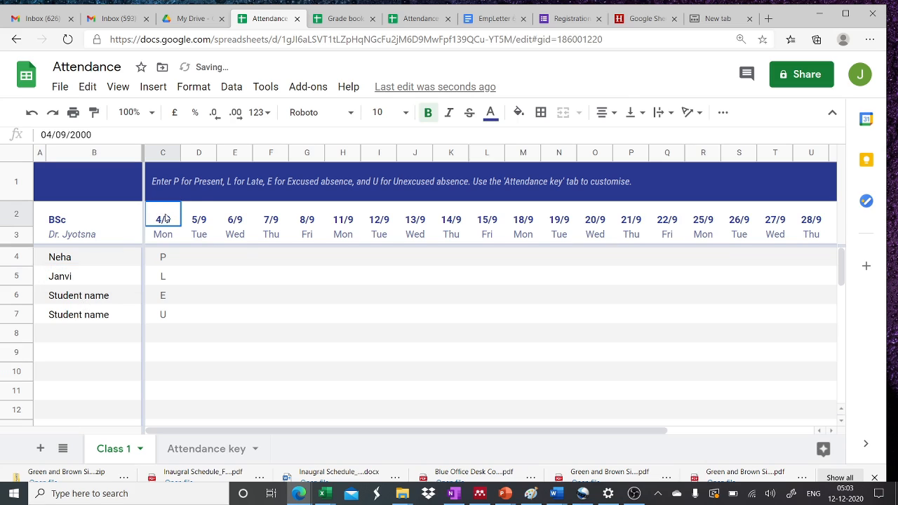
{"action": "double_click", "coordinate": [165, 218]}
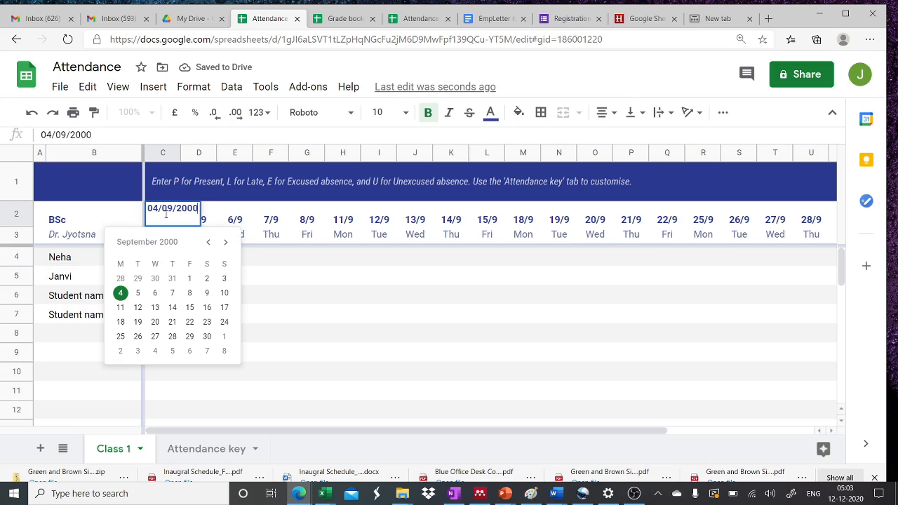
{"action": "left_click", "coordinate": [227, 243]}
{"action": "left_click", "coordinate": [227, 243]}
{"action": "left_click", "coordinate": [227, 243]}
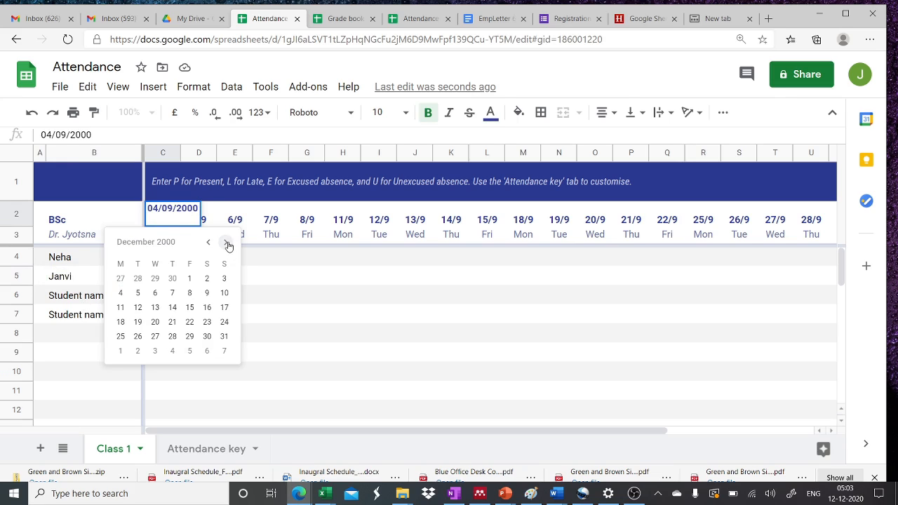
{"action": "left_click", "coordinate": [165, 220]}
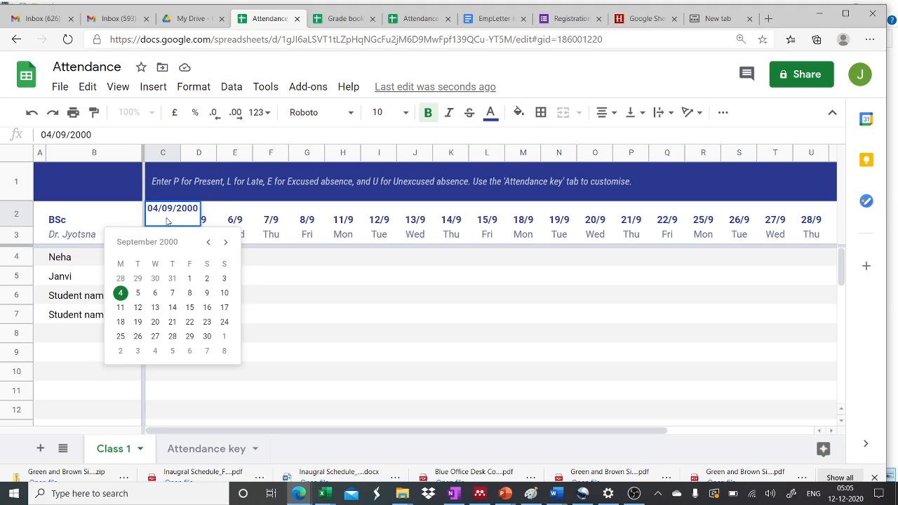
{"action": "left_click", "coordinate": [225, 242]}
{"action": "left_click", "coordinate": [225, 242]}
{"action": "left_click", "coordinate": [226, 242]}
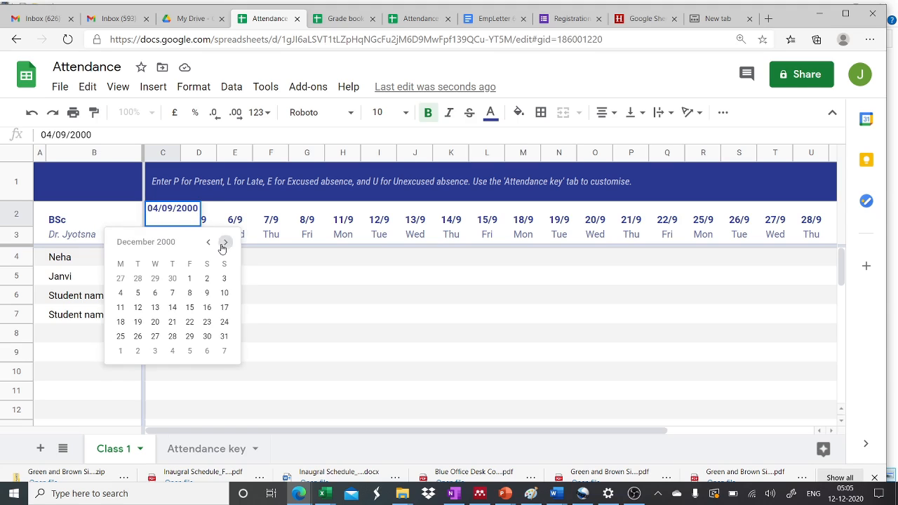
{"action": "left_click", "coordinate": [192, 280]}
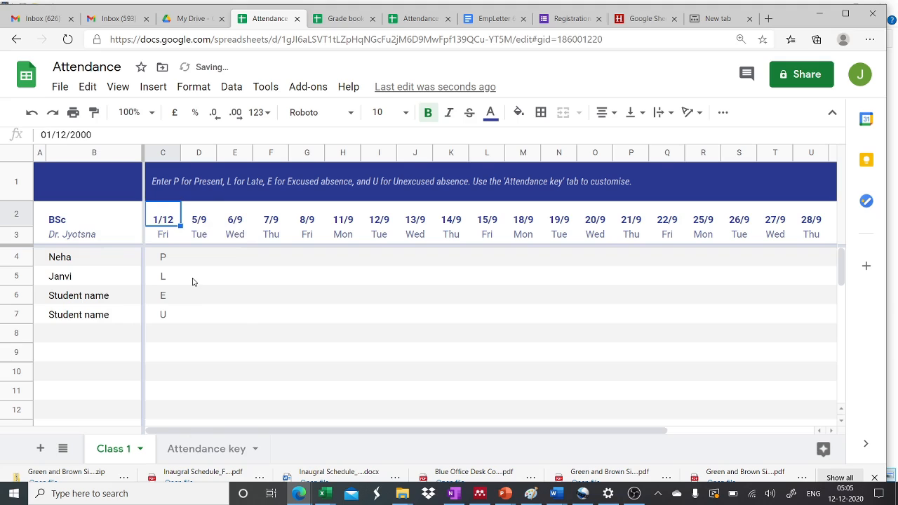
{"action": "left_click_drag", "start_coordinate": [181, 226], "coordinate": [633, 211]}
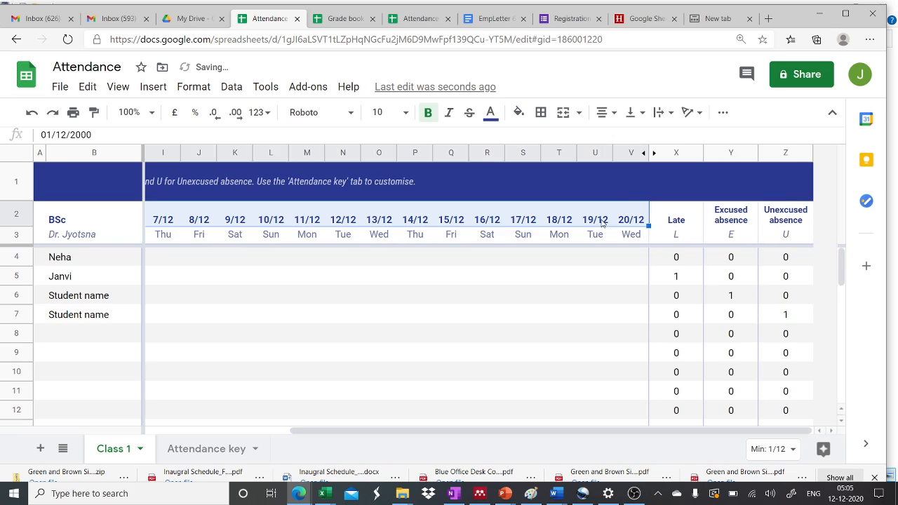
{"action": "left_click", "coordinate": [619, 188]}
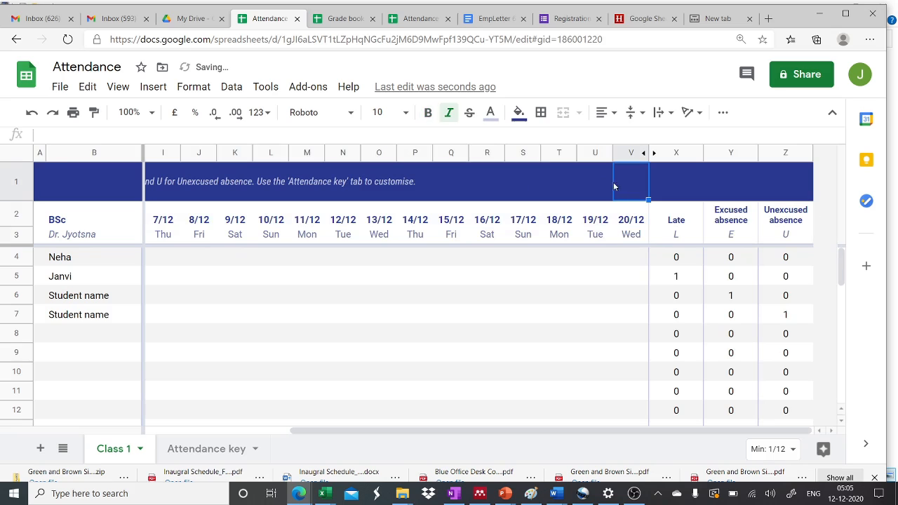
- Insert ten columns to the right of columns M to V
{"action": "left_click_drag", "start_coordinate": [308, 153], "coordinate": [647, 216]}
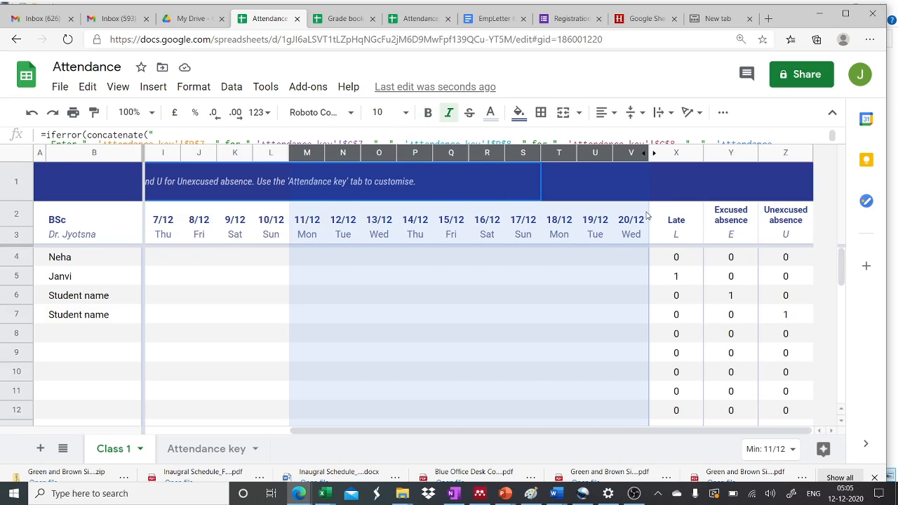
{"action": "right_click", "coordinate": [588, 156]}
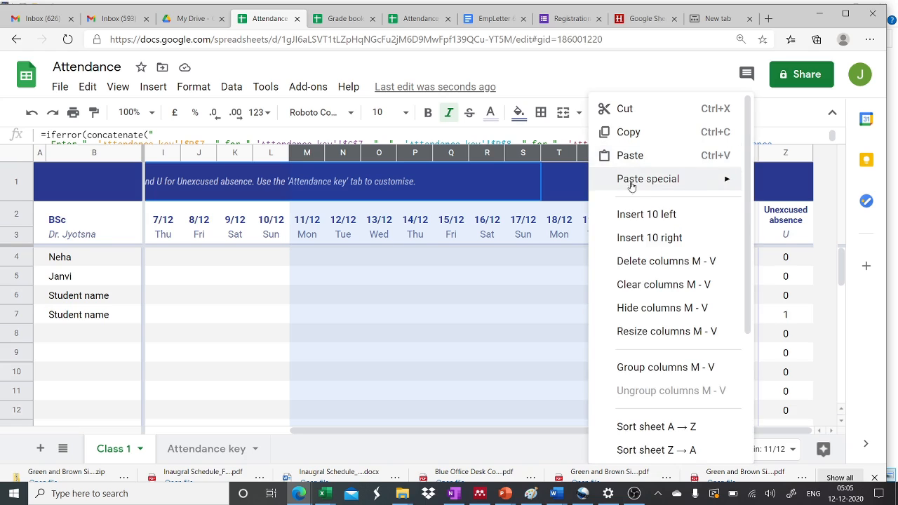
{"action": "left_click", "coordinate": [672, 238]}
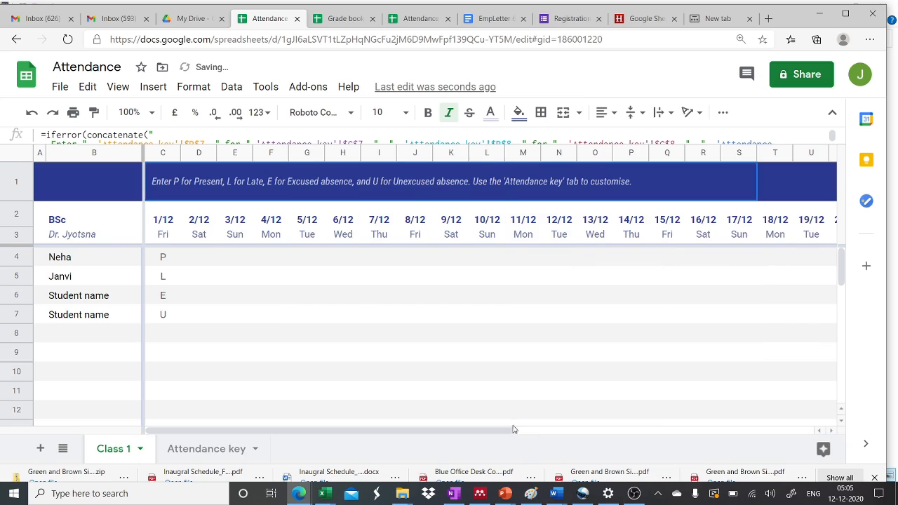
- Extend the date series from V2 across the newly inserted columns through 30/12
{"action": "scroll", "coordinate": [738, 386], "scroll_direction": "right", "scroll_amount": 5}
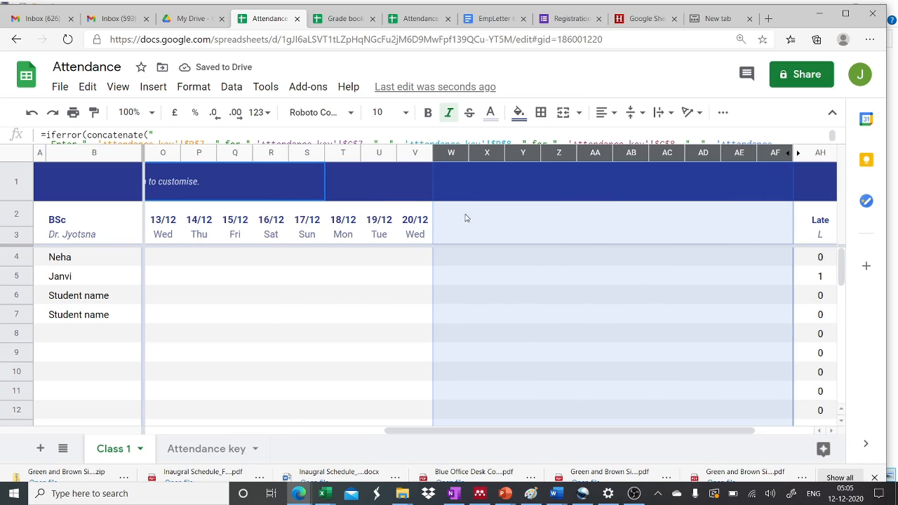
{"action": "left_click", "coordinate": [418, 220]}
{"action": "left_click_drag", "start_coordinate": [434, 225], "coordinate": [749, 210]}
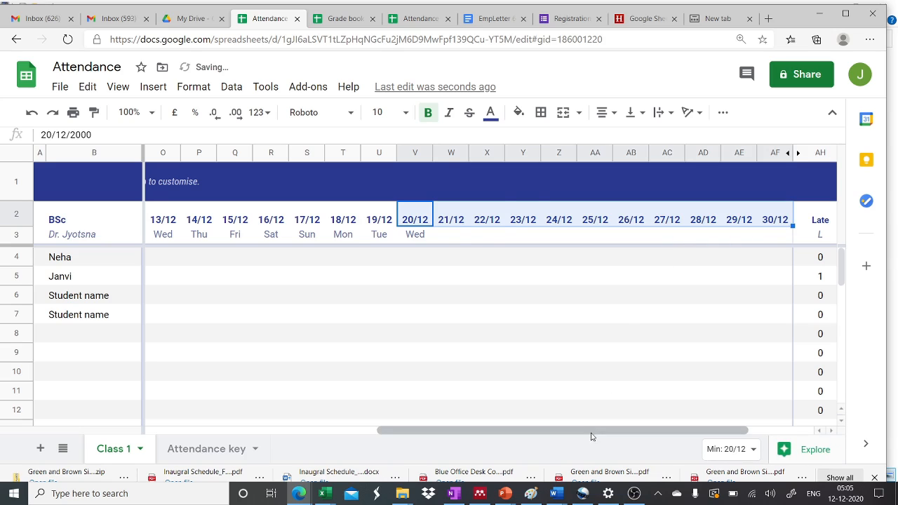
- Fill the weekday formula across row 3 so the added date columns also have weekdays
{"action": "left_click_drag", "start_coordinate": [592, 432], "coordinate": [589, 431]}
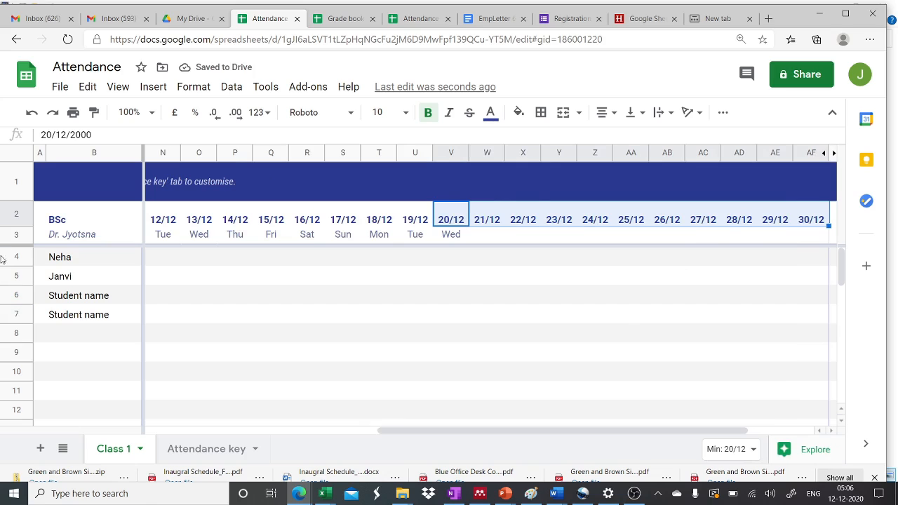
{"action": "left_click_drag", "start_coordinate": [455, 431], "coordinate": [222, 431]}
{"action": "left_click", "coordinate": [166, 234]}
{"action": "left_click_drag", "start_coordinate": [180, 244], "coordinate": [673, 245]}
{"action": "left_click", "coordinate": [571, 425]}
{"action": "left_click_drag", "start_coordinate": [573, 428], "coordinate": [272, 449]}
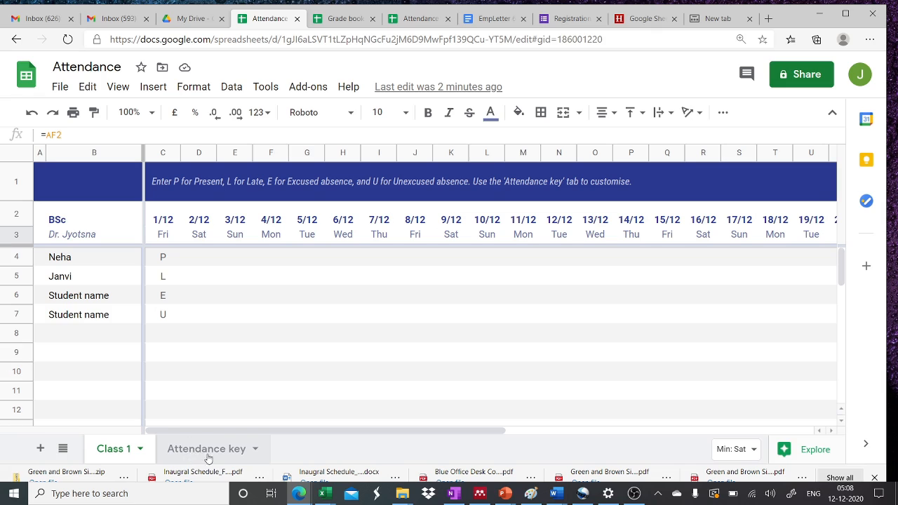
- Review the Present, Late and Excused absence descriptions on the Attendance key sheet
{"action": "left_click", "coordinate": [193, 450]}
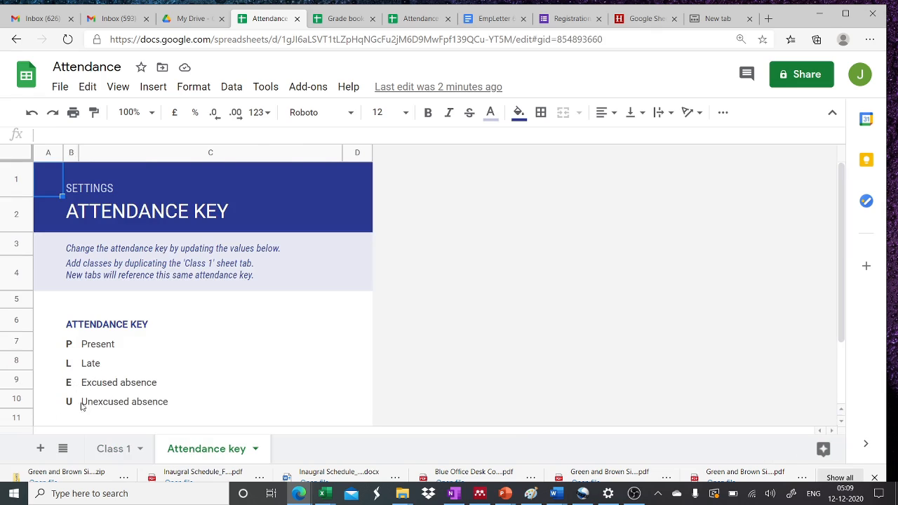
{"action": "double_click", "coordinate": [98, 348]}
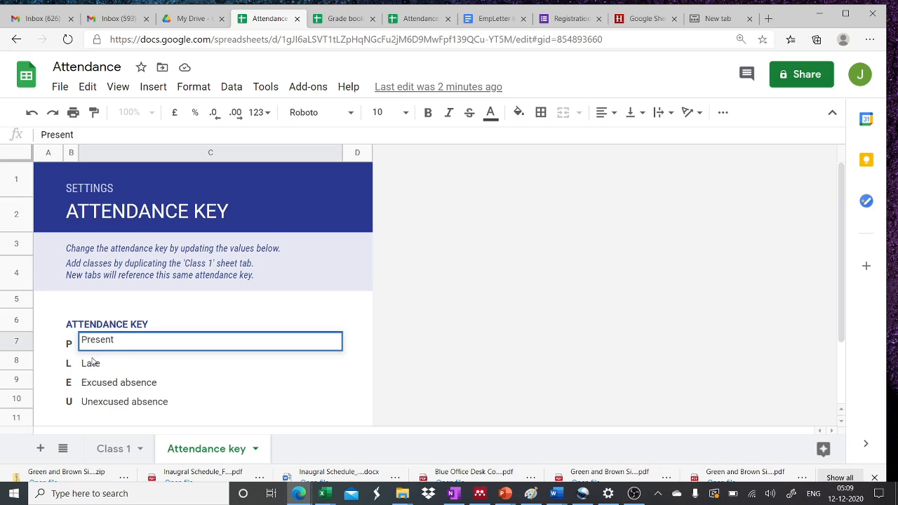
{"action": "double_click", "coordinate": [95, 369]}
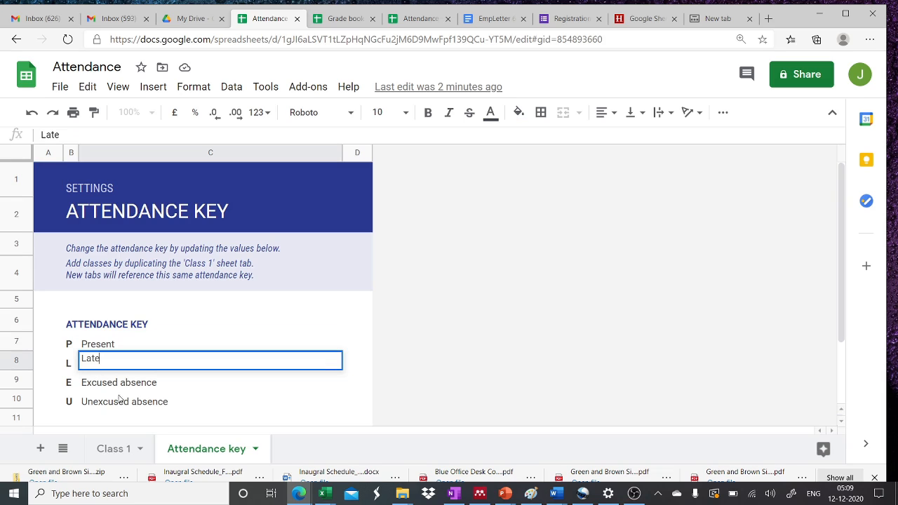
{"action": "double_click", "coordinate": [118, 384]}
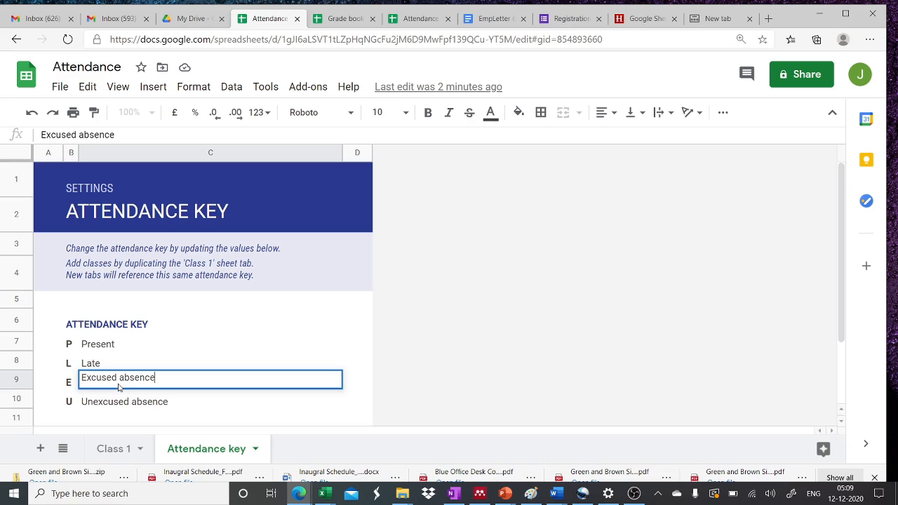
- Examine the Late and absence total columns after the last date on the Class 1 sheet
{"action": "left_click", "coordinate": [117, 453]}
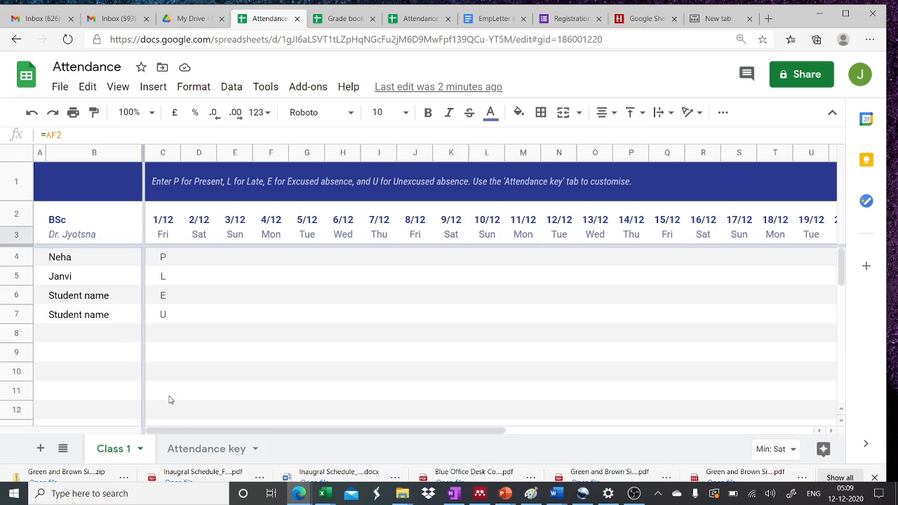
{"action": "left_click_drag", "start_coordinate": [173, 430], "coordinate": [491, 405]}
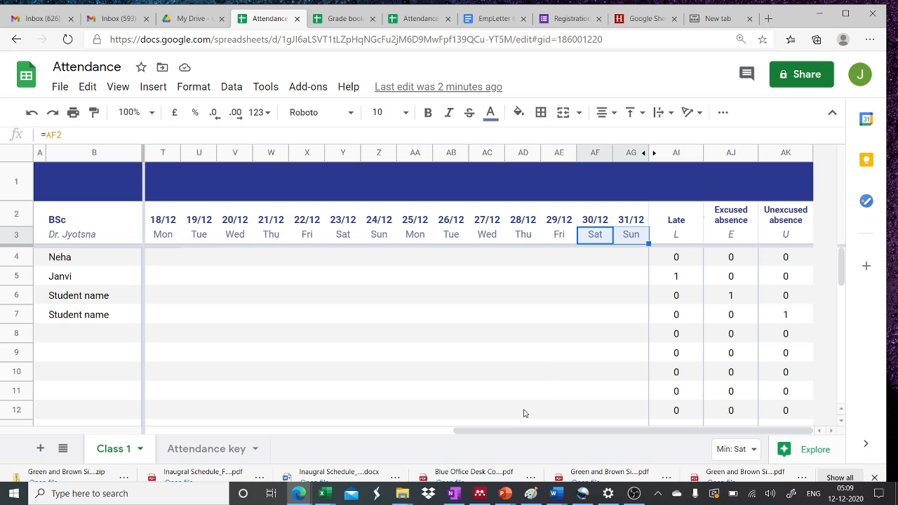
{"action": "left_click_drag", "start_coordinate": [499, 430], "coordinate": [171, 292]}
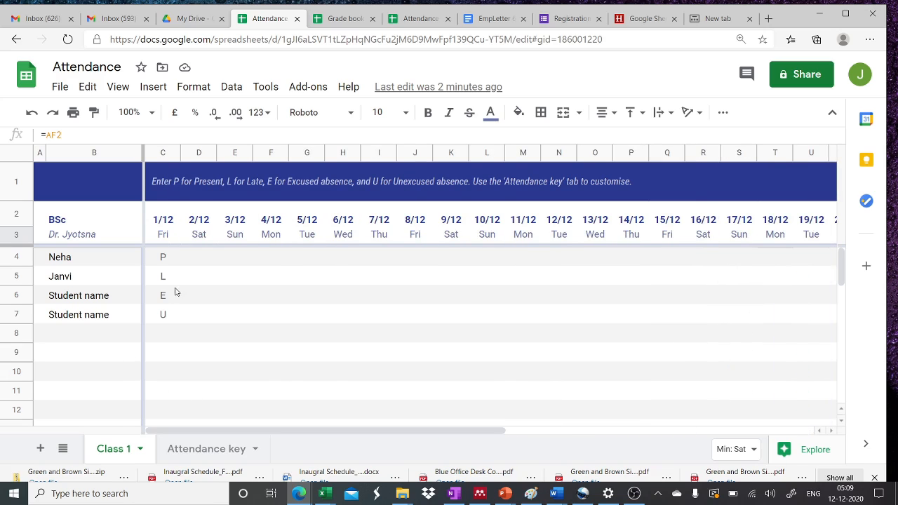
- Mark the first student present (P) on 2/12 and fill P across row 4 through 31/12
{"action": "left_click", "coordinate": [200, 261]}
{"action": "type", "text": "P"}
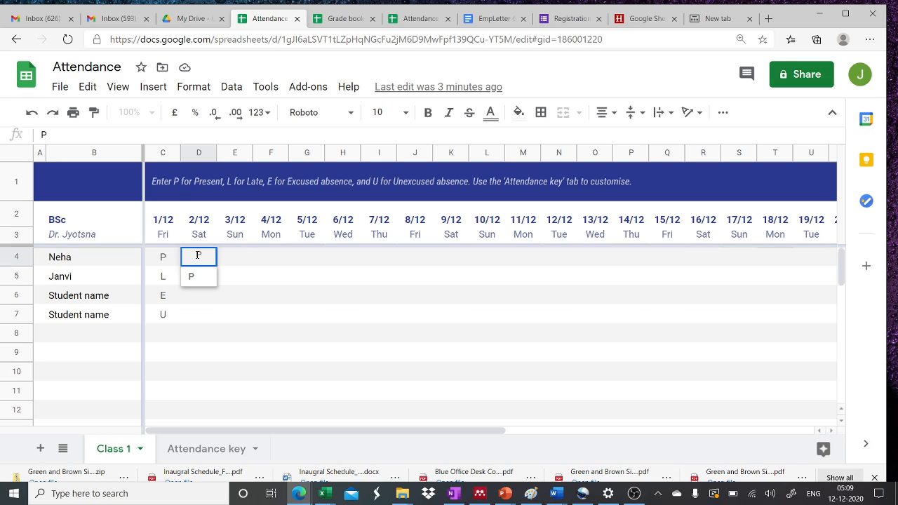
{"action": "left_click", "coordinate": [296, 300]}
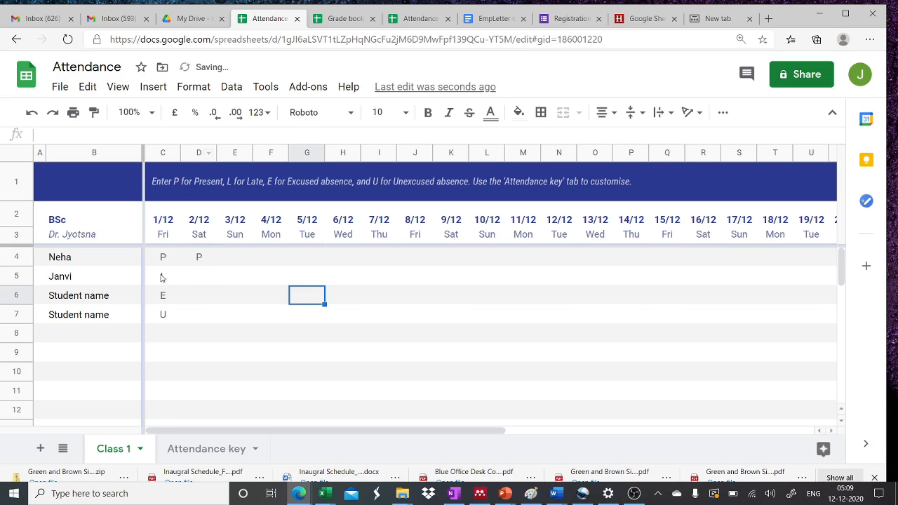
{"action": "left_click", "coordinate": [171, 265]}
{"action": "left_click_drag", "start_coordinate": [181, 266], "coordinate": [708, 253]}
- Change the first student's mark on 29/12 to L and check the Late total in row 4
{"action": "left_click", "coordinate": [638, 259]}
{"action": "type", "text": "L"}
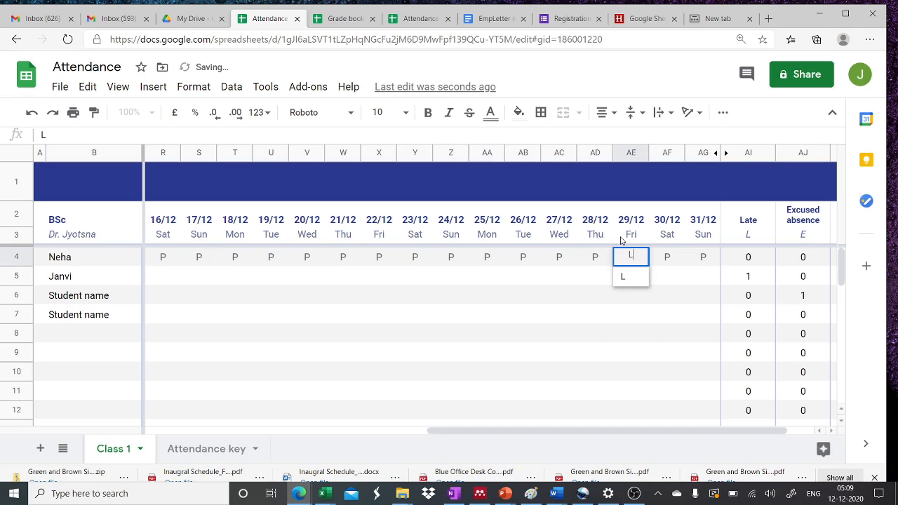
{"action": "left_click", "coordinate": [758, 281]}
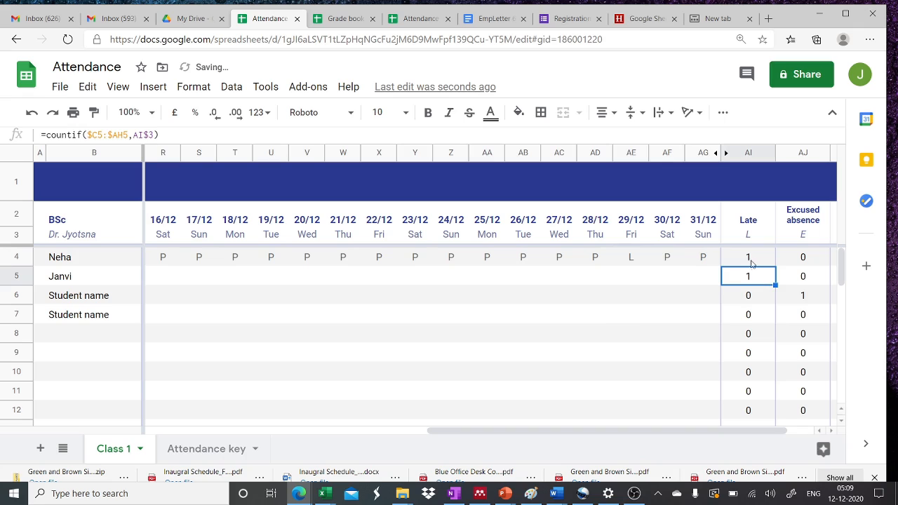
{"action": "left_click", "coordinate": [752, 257]}
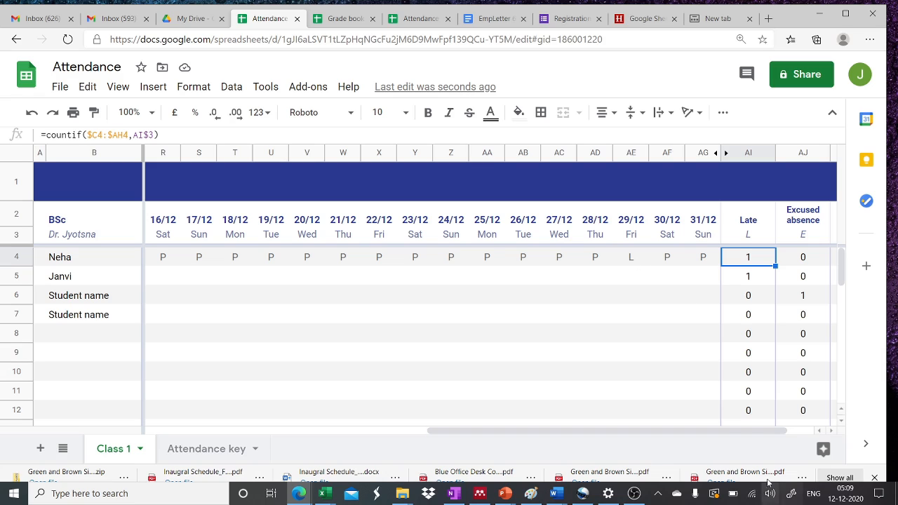
{"action": "left_click_drag", "start_coordinate": [753, 431], "coordinate": [786, 444]}
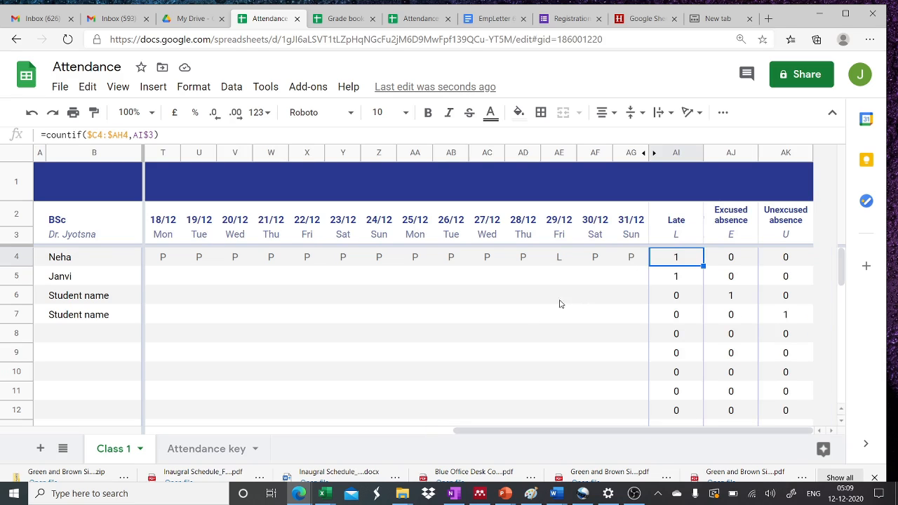
- Mark the first student E for excused absence on 25/12 and U for unexcused absence on 31/12
{"action": "left_click", "coordinate": [416, 251]}
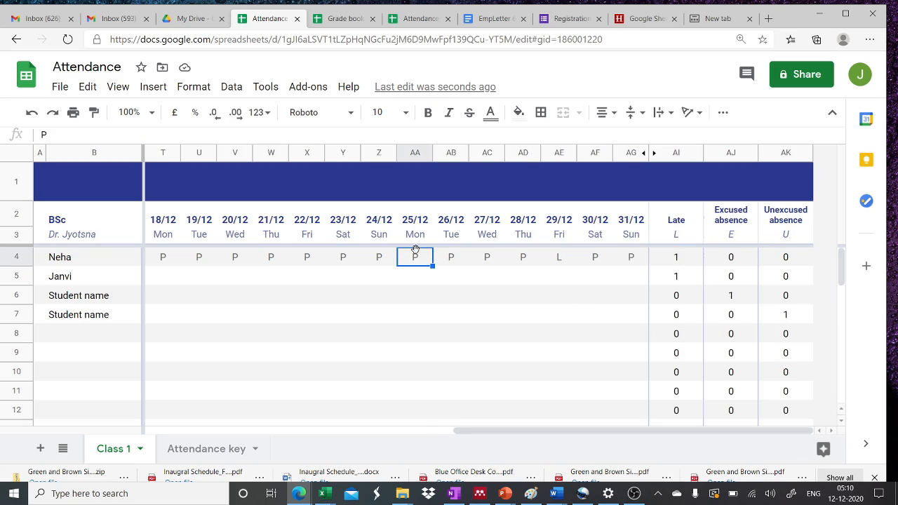
{"action": "type", "text": "E"}
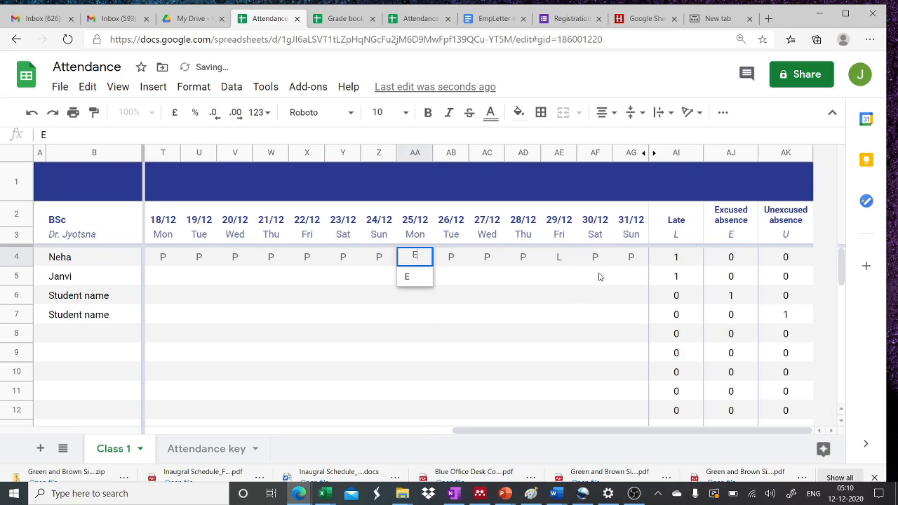
{"action": "left_click", "coordinate": [619, 263]}
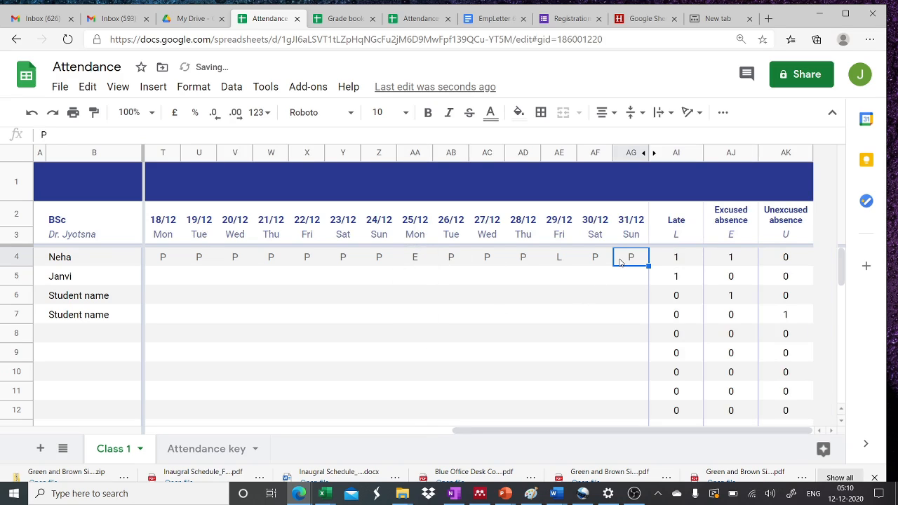
{"action": "type", "text": "U"}
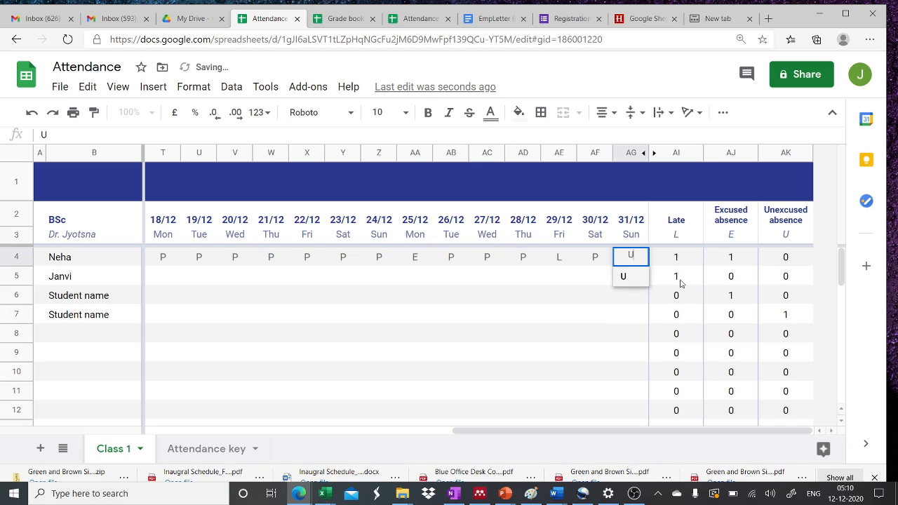
{"action": "left_click", "coordinate": [716, 271]}
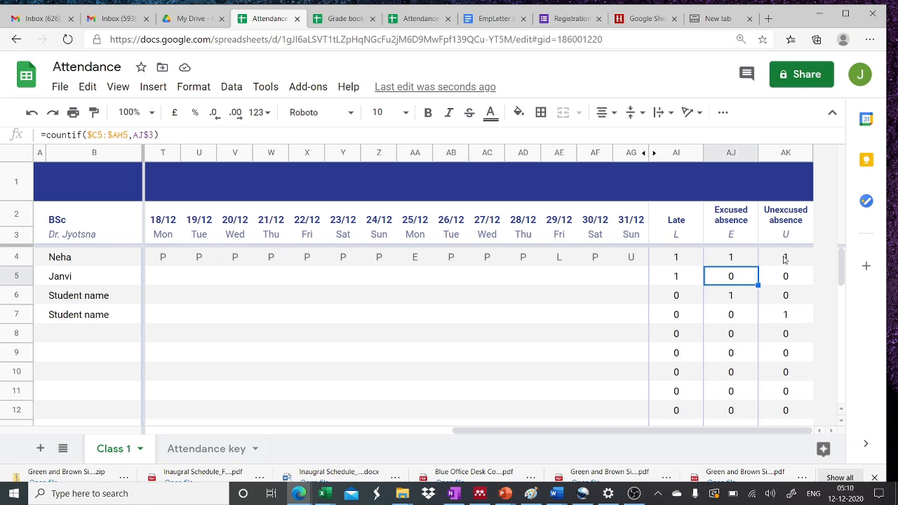
- Insert one empty column directly after the Late column on the Class 1 sheet
{"action": "scroll", "coordinate": [777, 260], "scroll_direction": "left", "scroll_amount": 10}
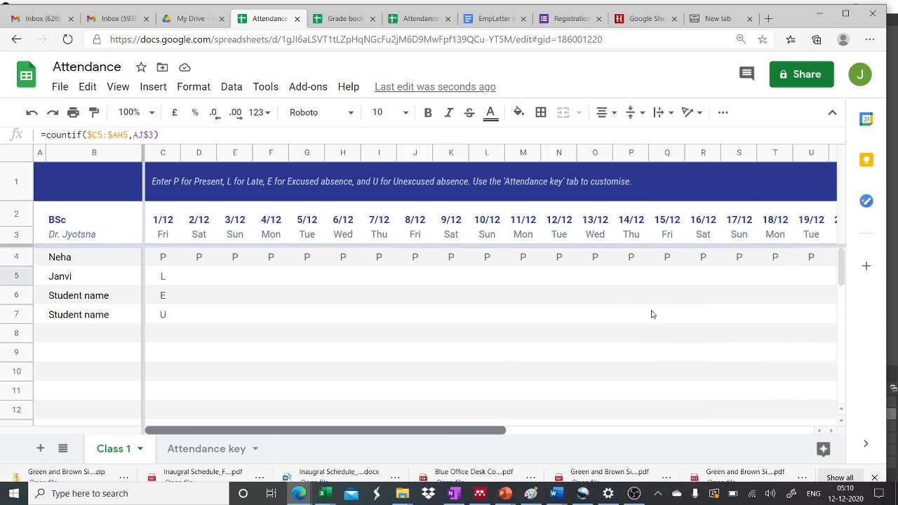
{"action": "scroll", "coordinate": [818, 366], "scroll_direction": "right", "scroll_amount": 10}
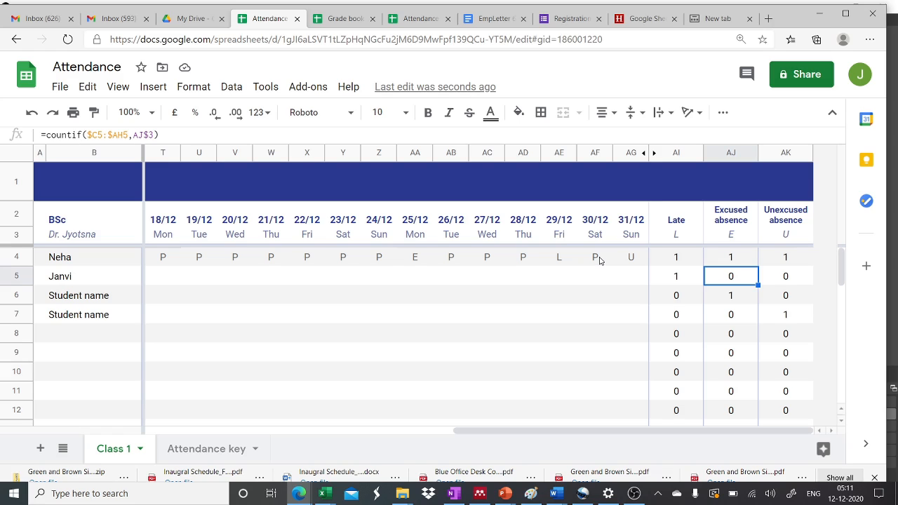
{"action": "left_click", "coordinate": [672, 153]}
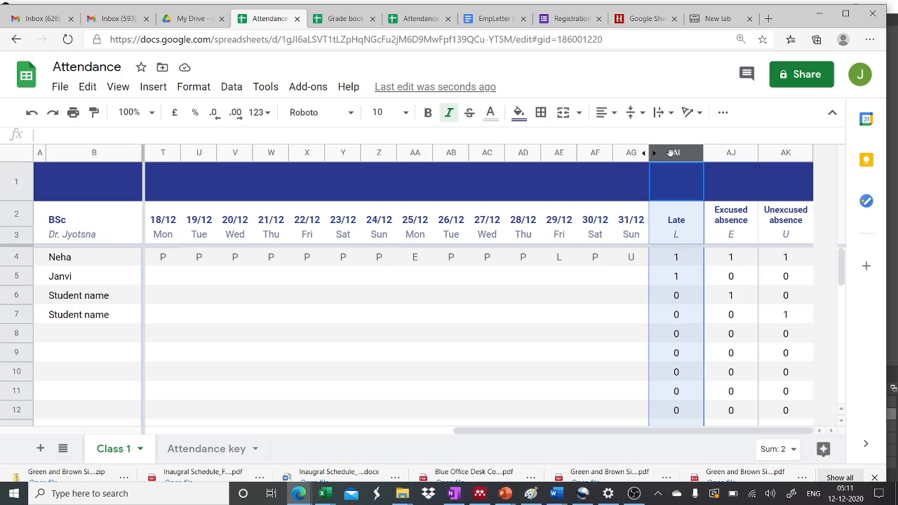
{"action": "right_click", "coordinate": [671, 155]}
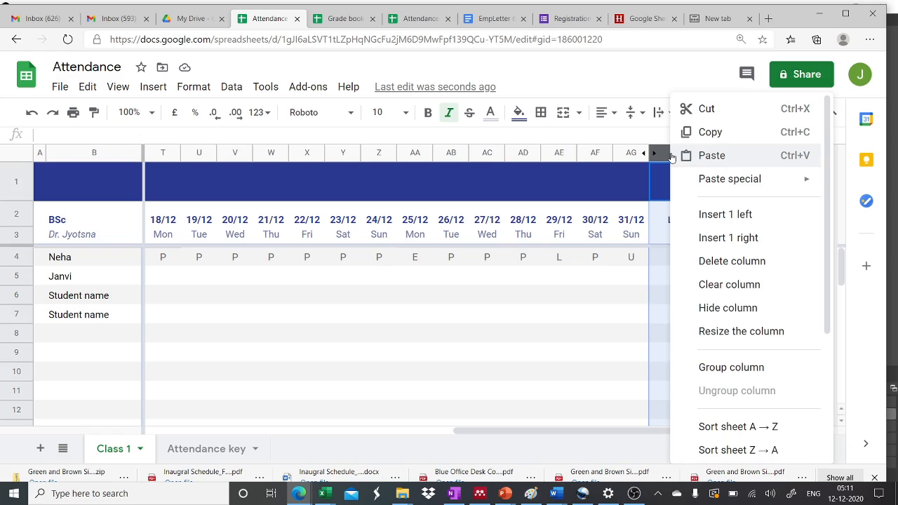
{"action": "left_click", "coordinate": [684, 238]}
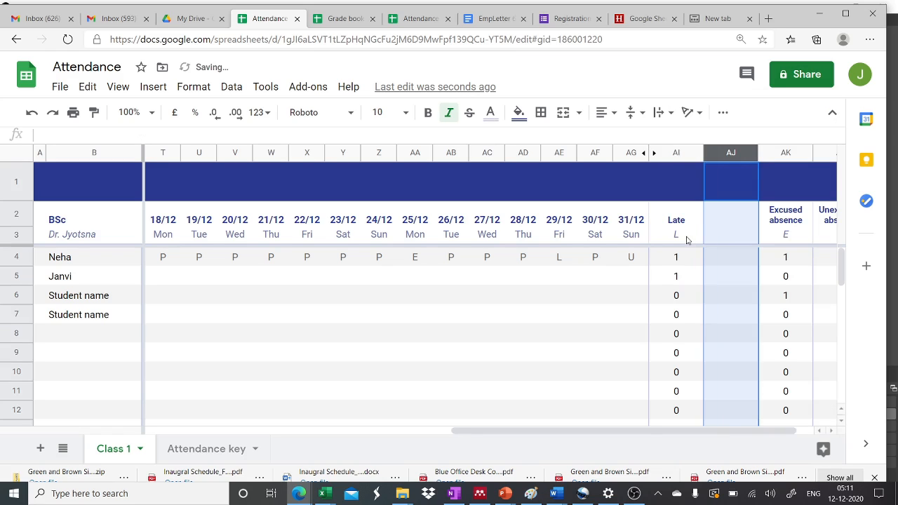
- Link header cell AJ2 of the new column to the Present description in C7 of the Attendance key sheet
{"action": "left_click", "coordinate": [717, 214]}
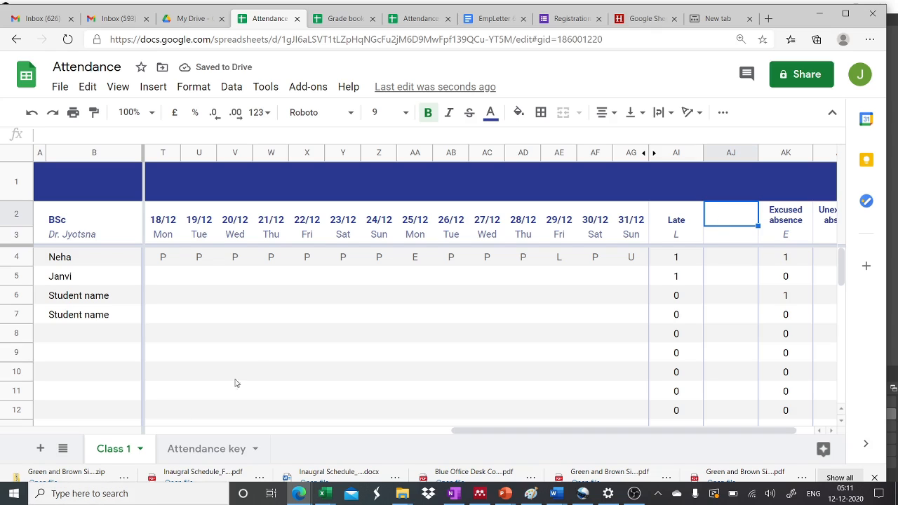
{"action": "left_click", "coordinate": [212, 449]}
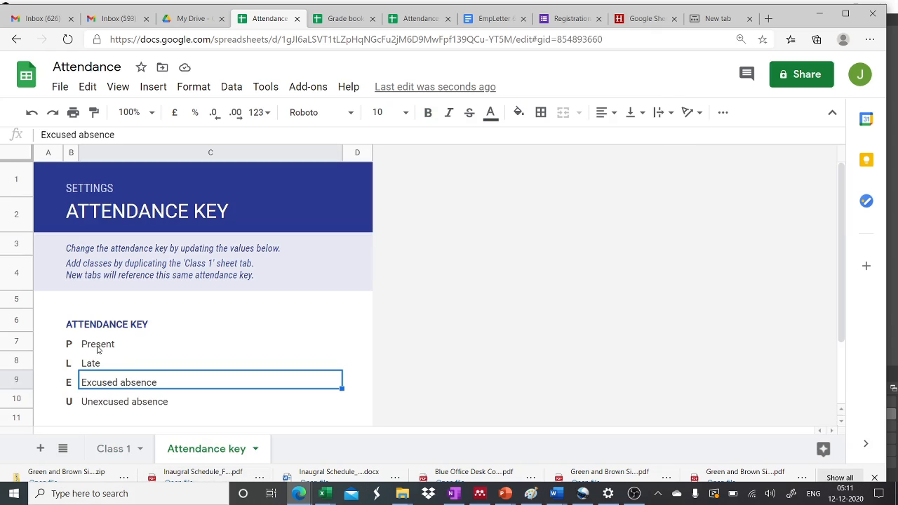
{"action": "left_click", "coordinate": [131, 454]}
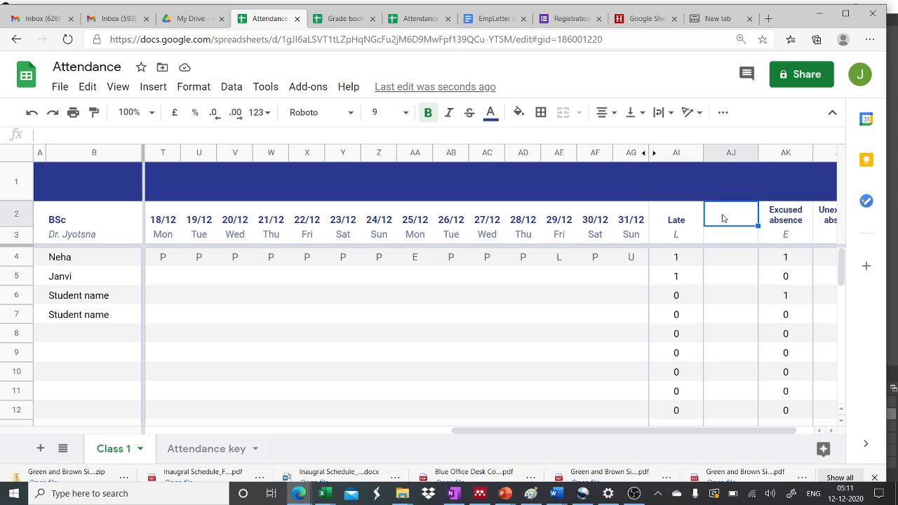
{"action": "type", "text": "="}
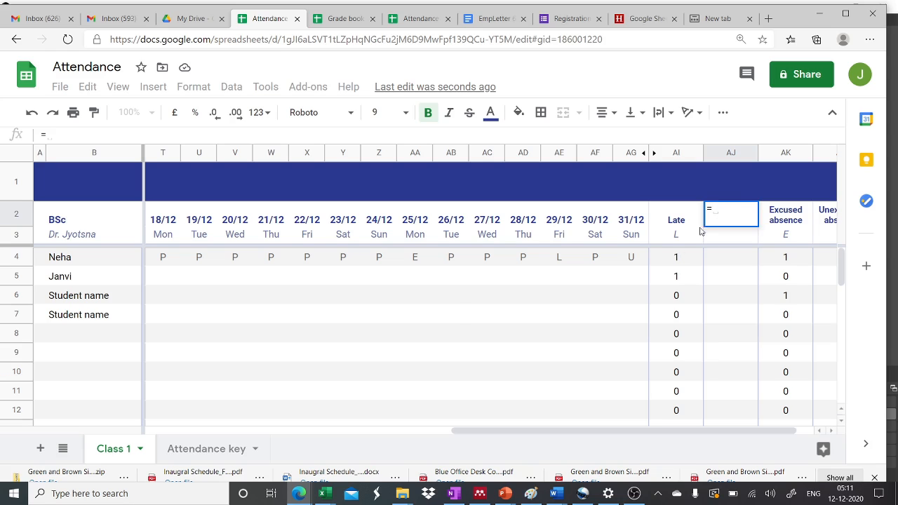
{"action": "left_click", "coordinate": [189, 452]}
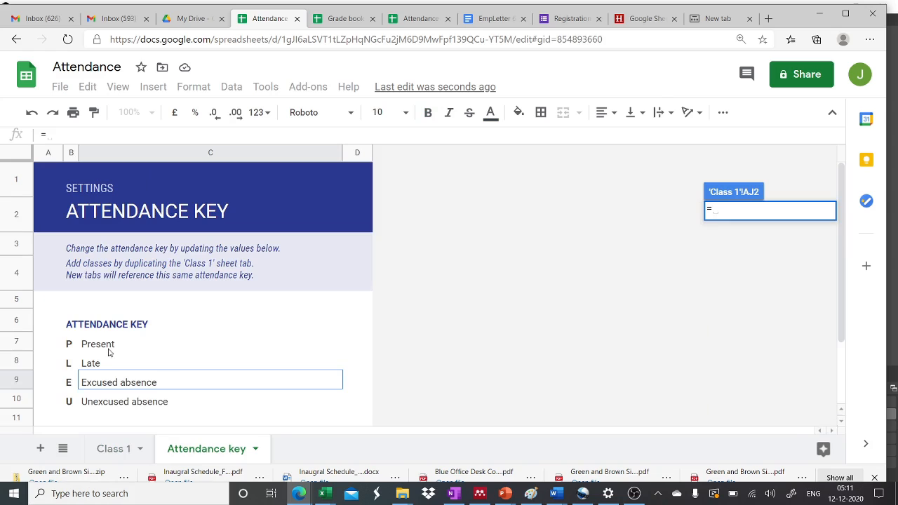
{"action": "left_click", "coordinate": [104, 345]}
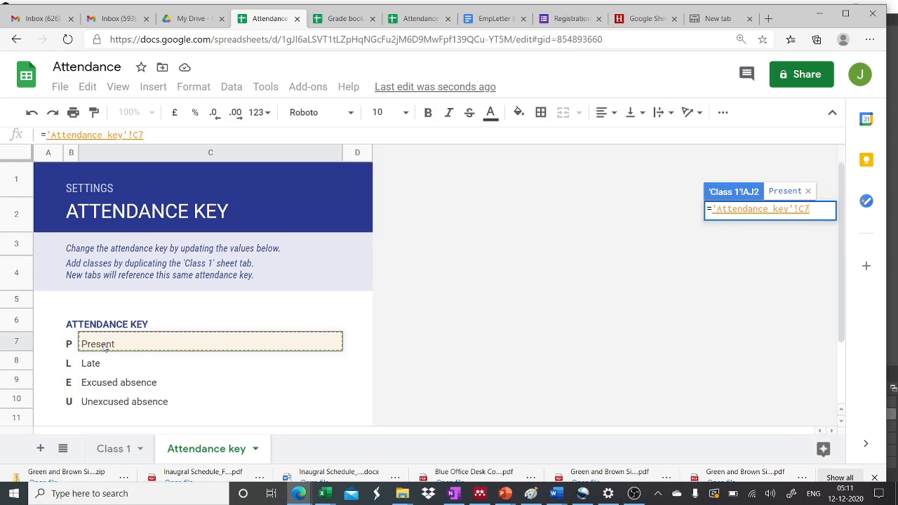
{"action": "key", "text": "Return"}
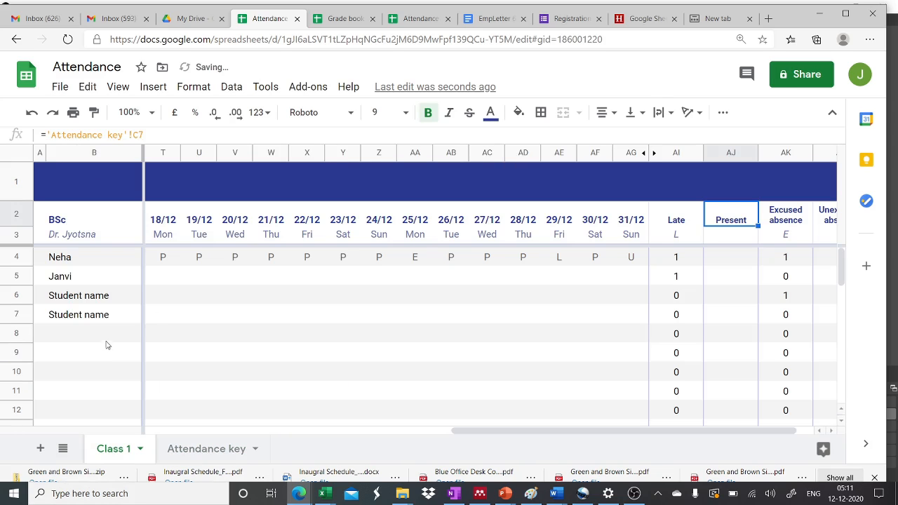
- Link cell AJ3 below the Present header to the P code in B7 of the Attendance key sheet
{"action": "left_click", "coordinate": [715, 239]}
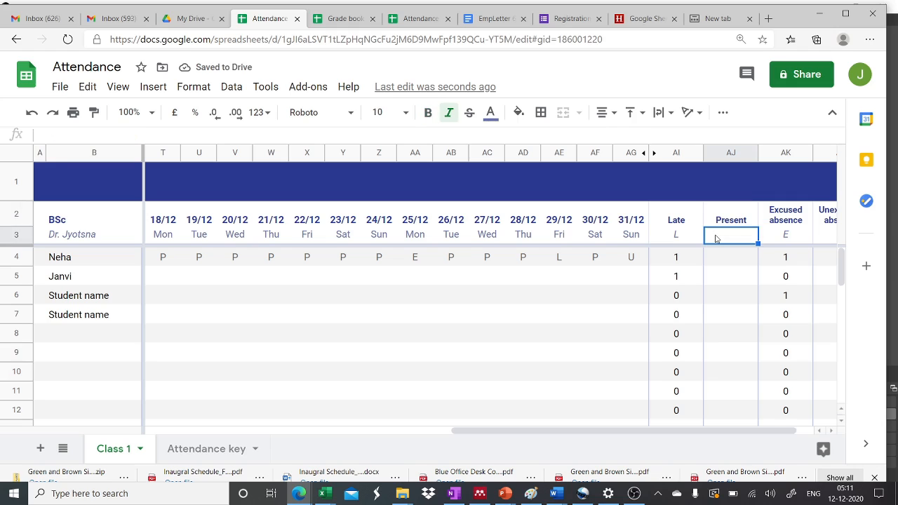
{"action": "type", "text": "="}
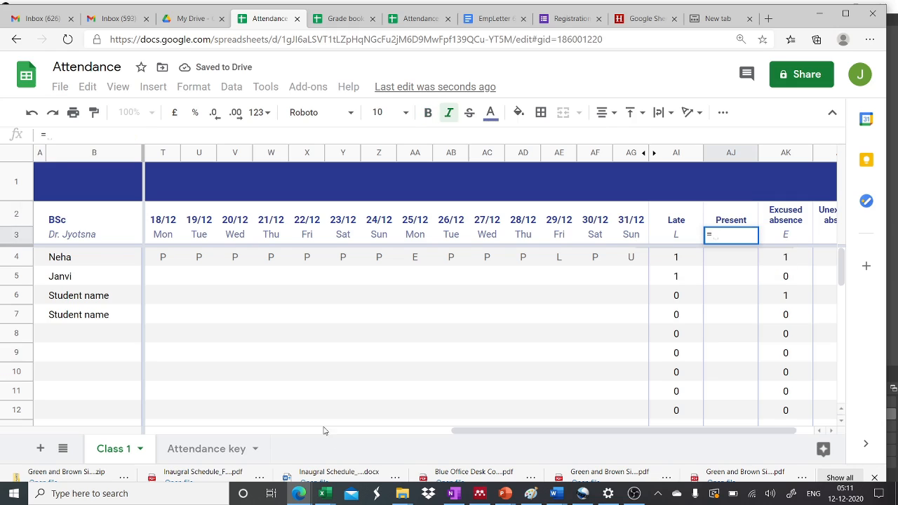
{"action": "left_click", "coordinate": [206, 448]}
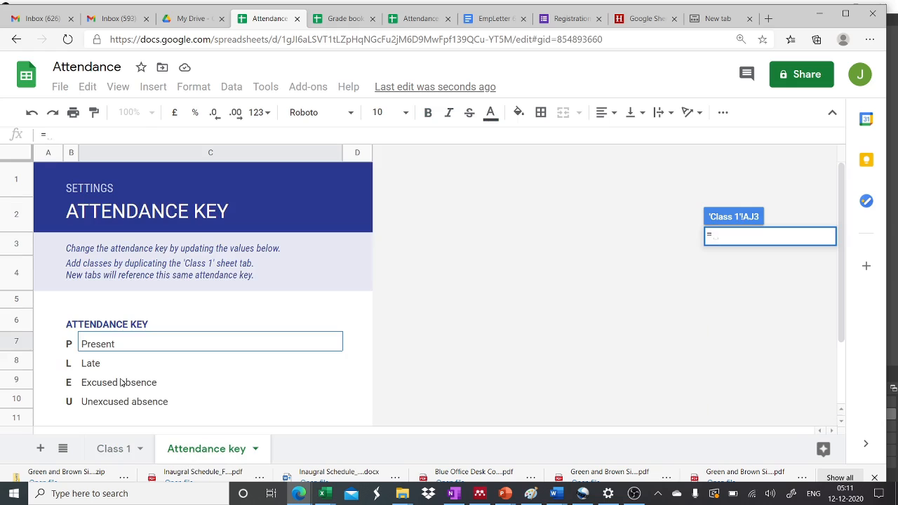
{"action": "left_click", "coordinate": [68, 346]}
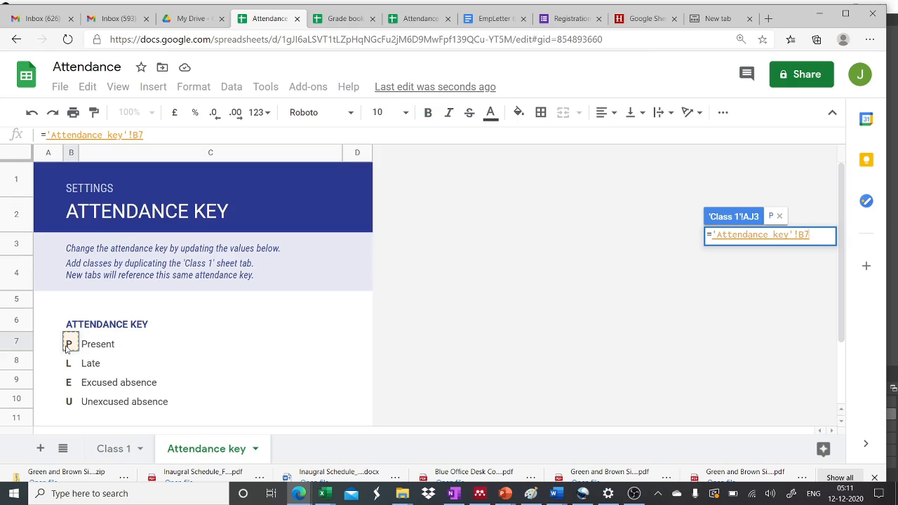
{"action": "key", "text": "Return"}
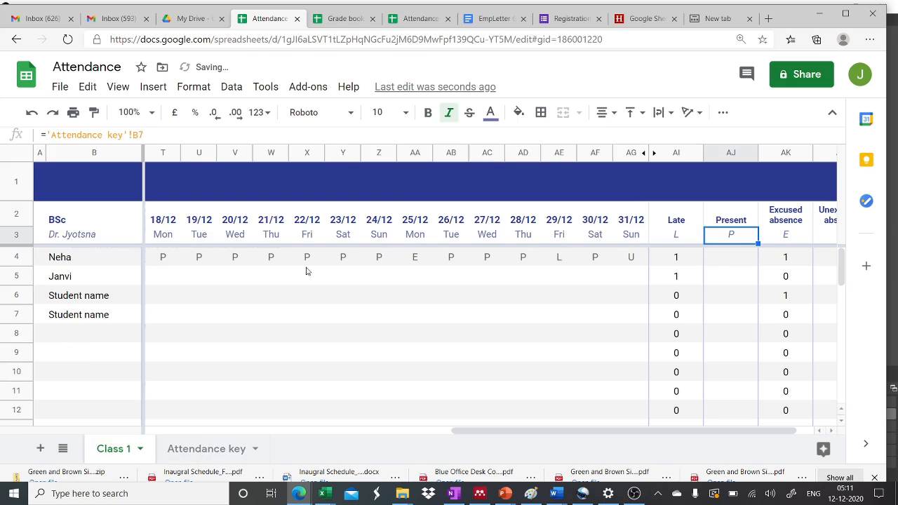
- Fill the Late count formula from AI4 into AJ4 to count the first student's present days
{"action": "left_click", "coordinate": [678, 254]}
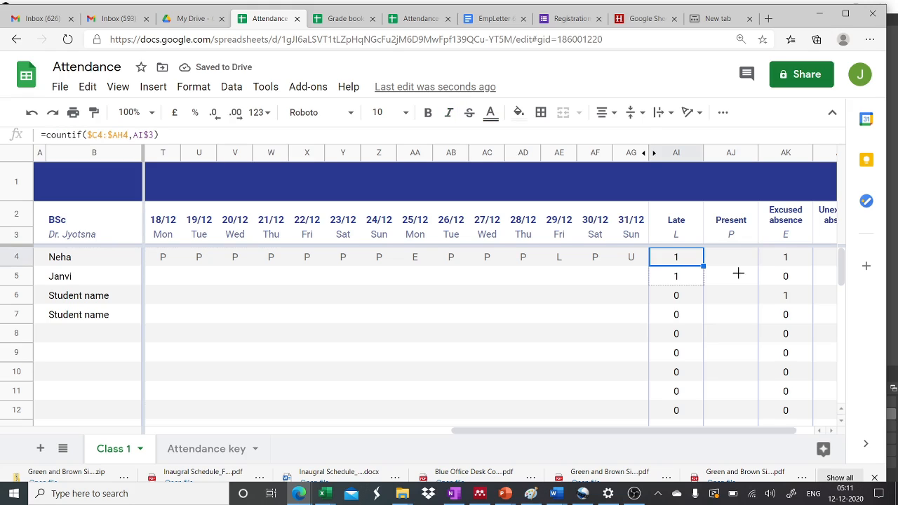
{"action": "left_click_drag", "start_coordinate": [750, 265], "coordinate": [738, 276]}
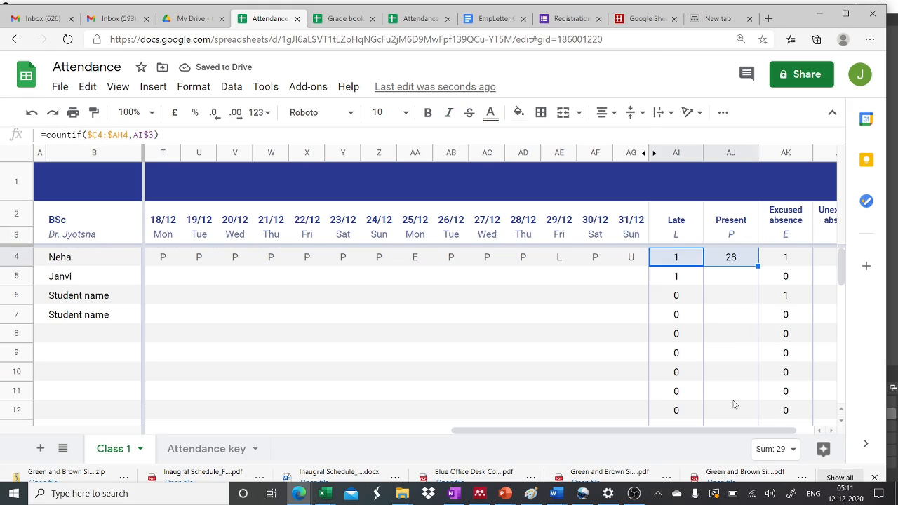
- Review the Late, Present, Excused absence and Unexcused absence totals across the first student's row
{"action": "left_click_drag", "start_coordinate": [719, 432], "coordinate": [737, 436]}
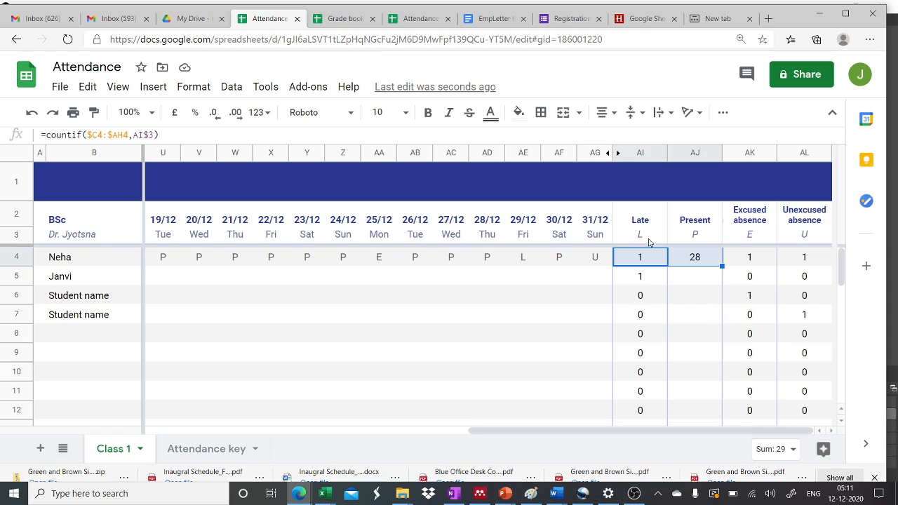
{"action": "left_click", "coordinate": [652, 174]}
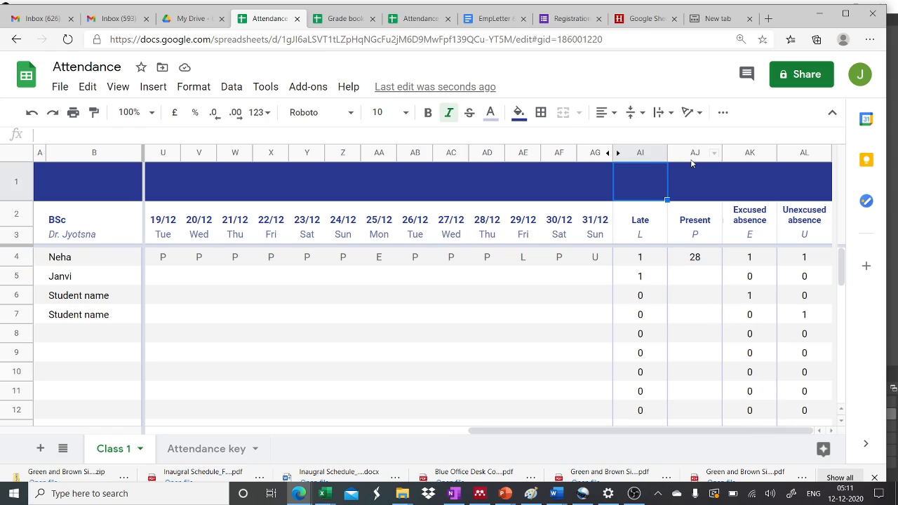
{"action": "left_click", "coordinate": [685, 171]}
{"action": "left_click", "coordinate": [739, 181]}
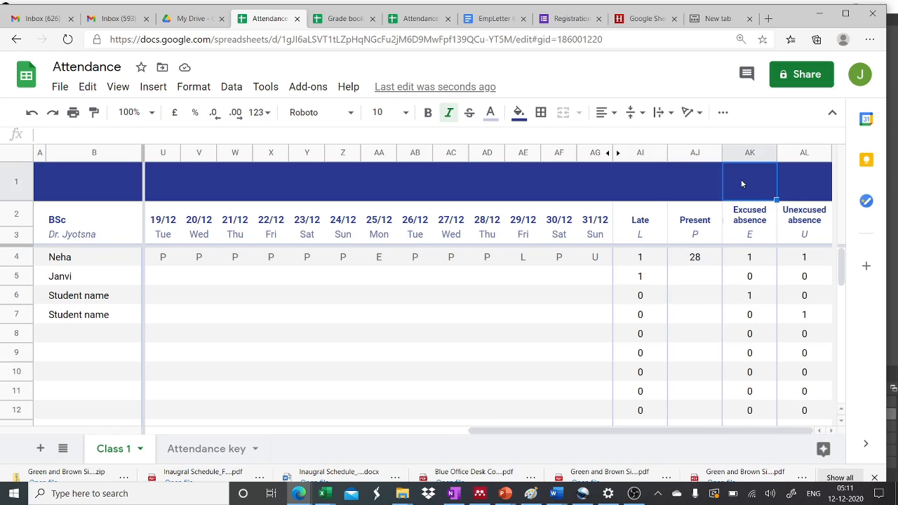
{"action": "left_click", "coordinate": [797, 194]}
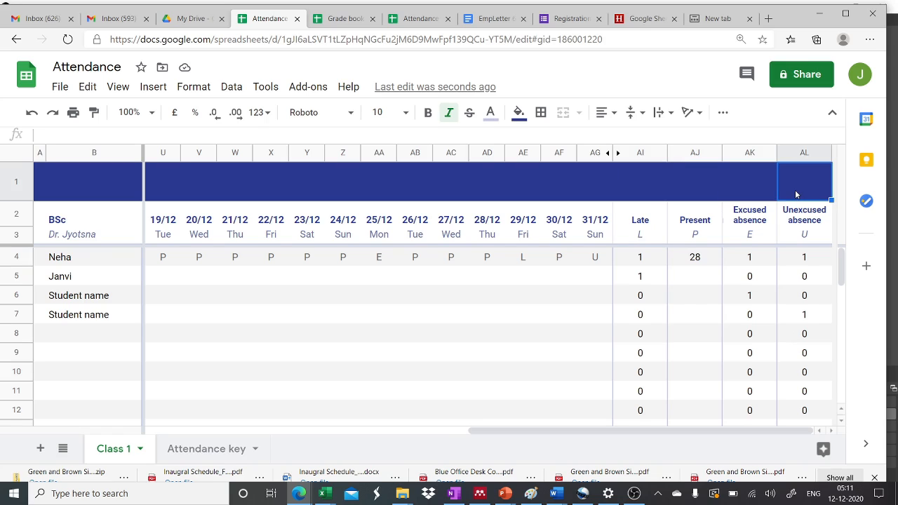
{"action": "left_click", "coordinate": [15, 256]}
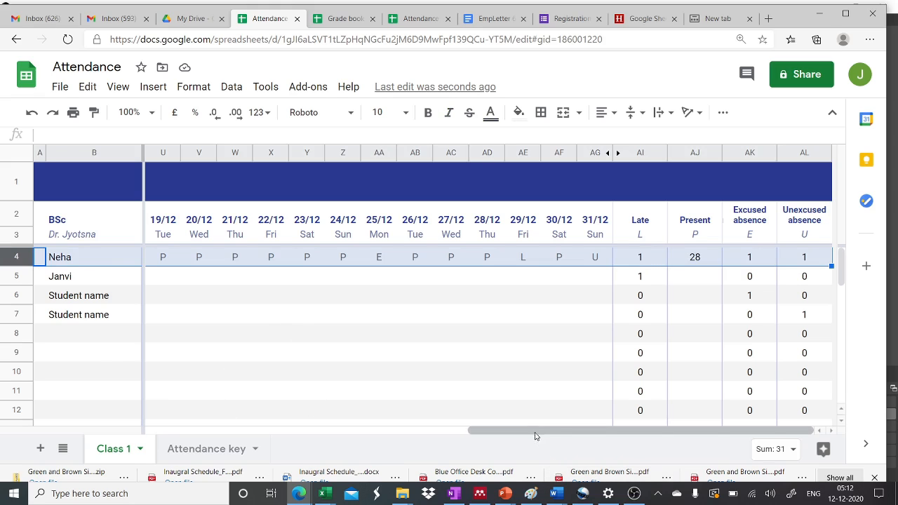
{"action": "left_click_drag", "start_coordinate": [535, 434], "coordinate": [158, 417]}
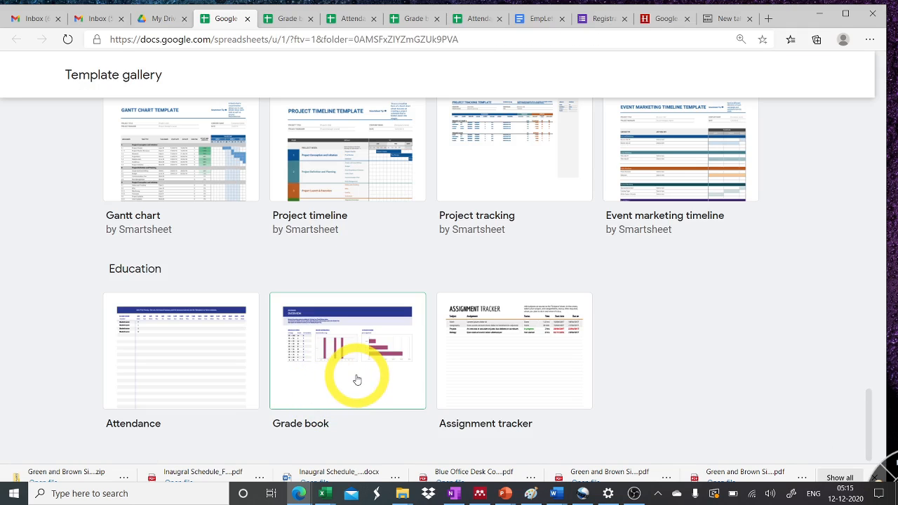
- Create a new spreadsheet from the Grade book template in the Education section of the template gallery
{"action": "left_click", "coordinate": [357, 376]}
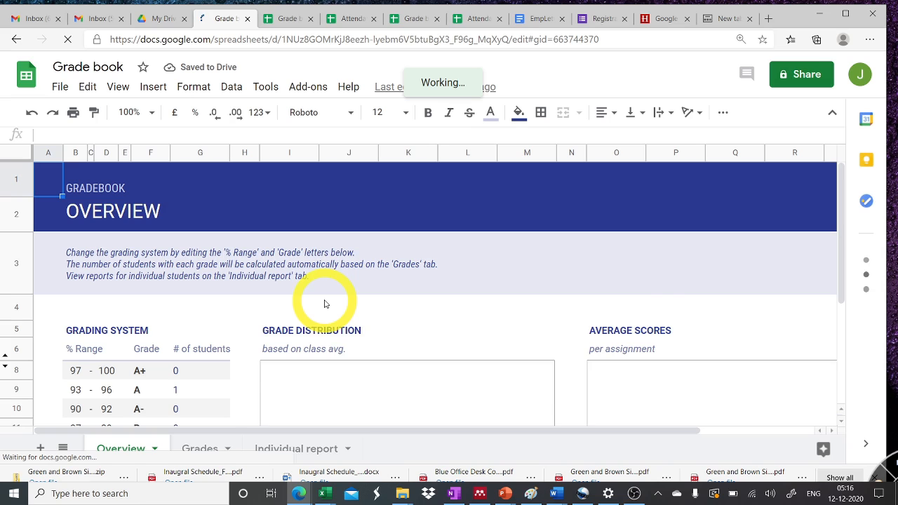
- Examine the Overview sheet's grading system, grade distribution chart and average scores chart
{"action": "scroll", "coordinate": [325, 303], "scroll_direction": "down", "scroll_amount": 3}
{"action": "scroll", "coordinate": [175, 414], "scroll_direction": "down", "scroll_amount": 2}
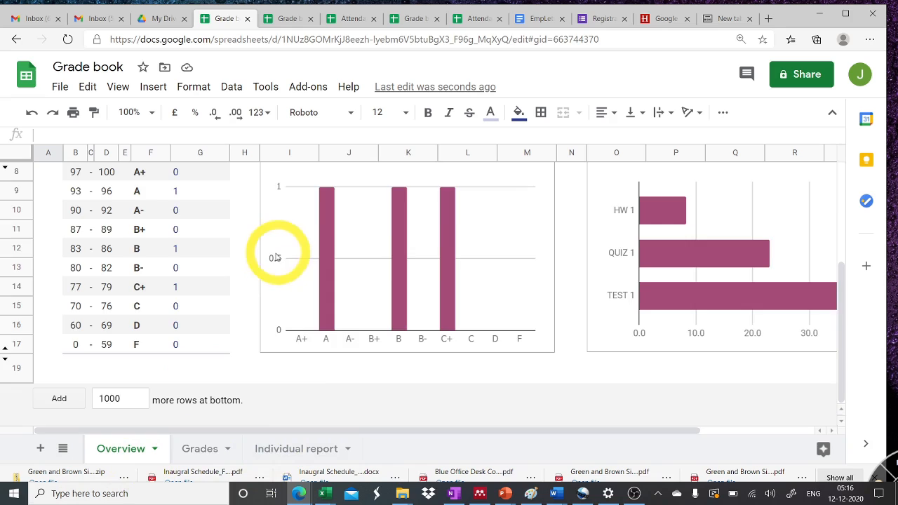
{"action": "scroll", "coordinate": [277, 258], "scroll_direction": "up", "scroll_amount": 2}
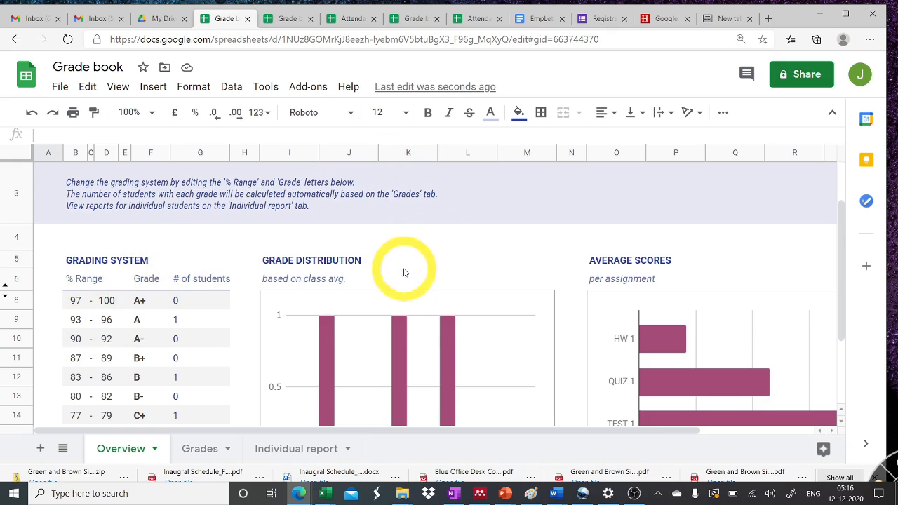
{"action": "scroll", "coordinate": [403, 274], "scroll_direction": "down", "scroll_amount": 1}
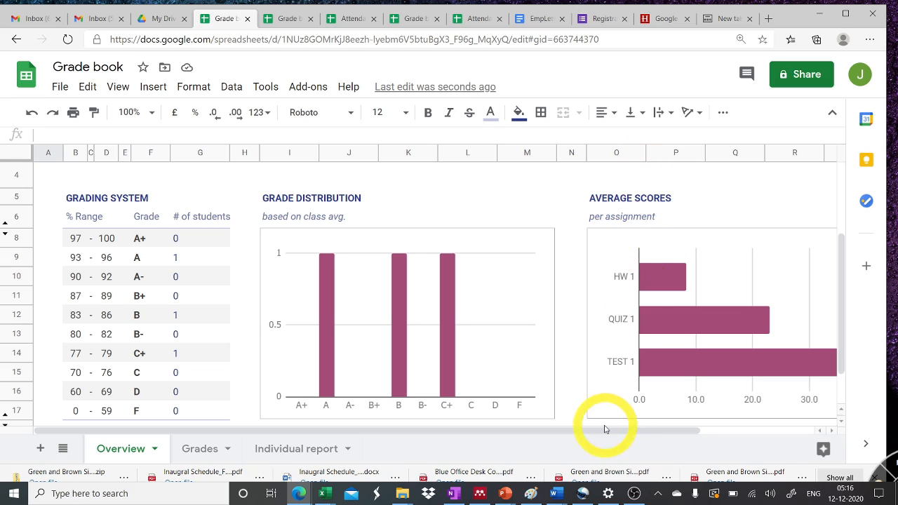
- On the Grades sheet, replace the placeholders Student 1 in B6 and Student 2 in B7 with the students' names
{"action": "left_click", "coordinate": [207, 456]}
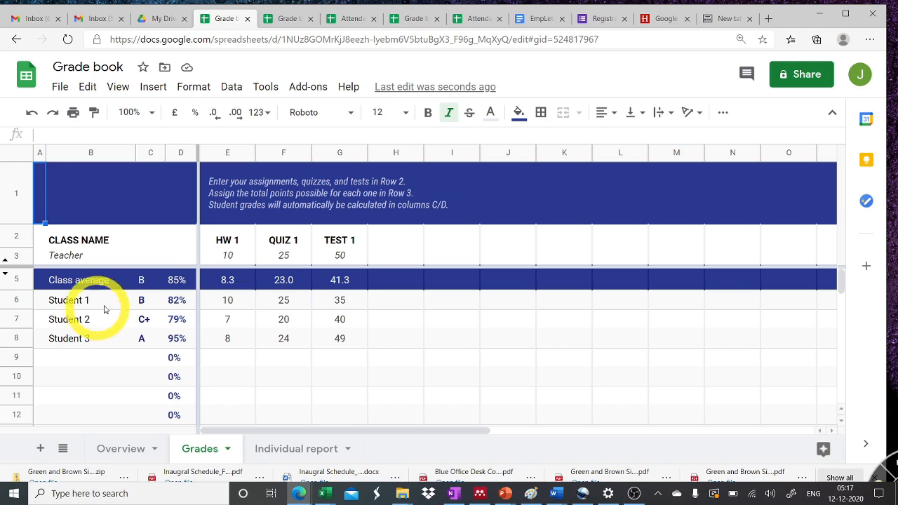
{"action": "double_click", "coordinate": [53, 307]}
{"action": "left_click_drag", "start_coordinate": [95, 302], "coordinate": [26, 307]}
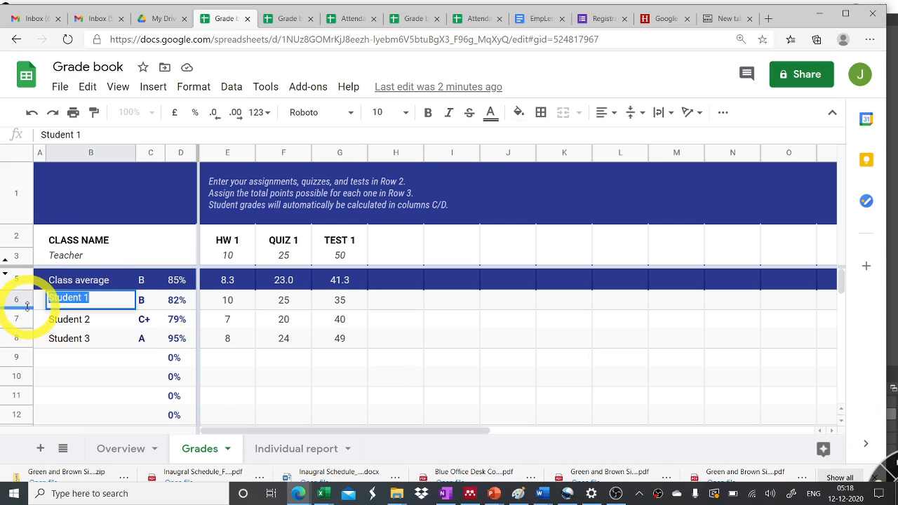
{"action": "key", "text": "BackSpace"}
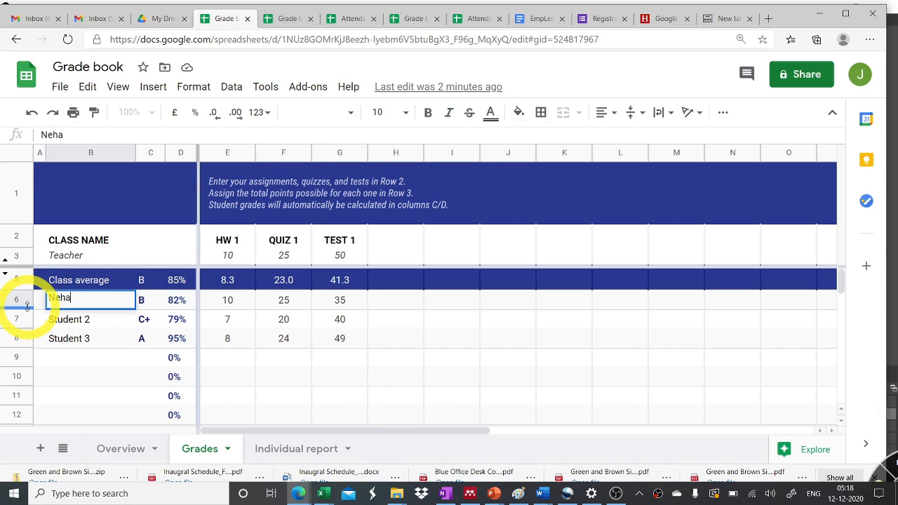
{"action": "left_click", "coordinate": [58, 324]}
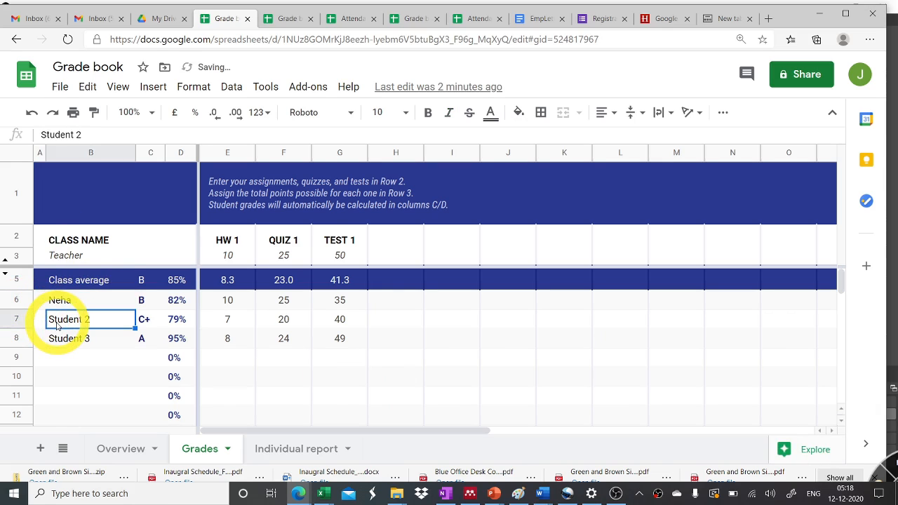
{"action": "key", "text": "BackSpace"}
{"action": "type", "text": "Jan"}
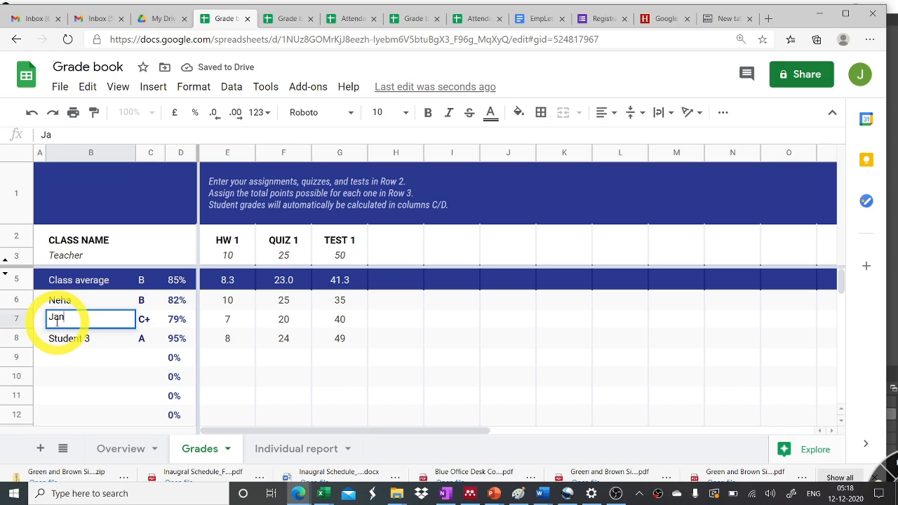
{"action": "type", "text": "vi"}
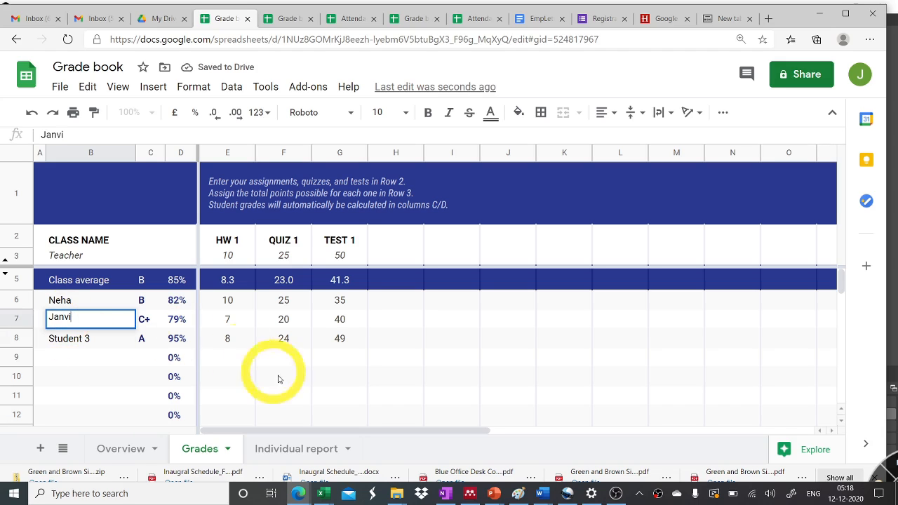
- Check the Individual report sheet, then review the first student's HW 1, QUIZ 1 and TEST 1 scores on the Grades sheet
{"action": "left_click", "coordinate": [282, 450]}
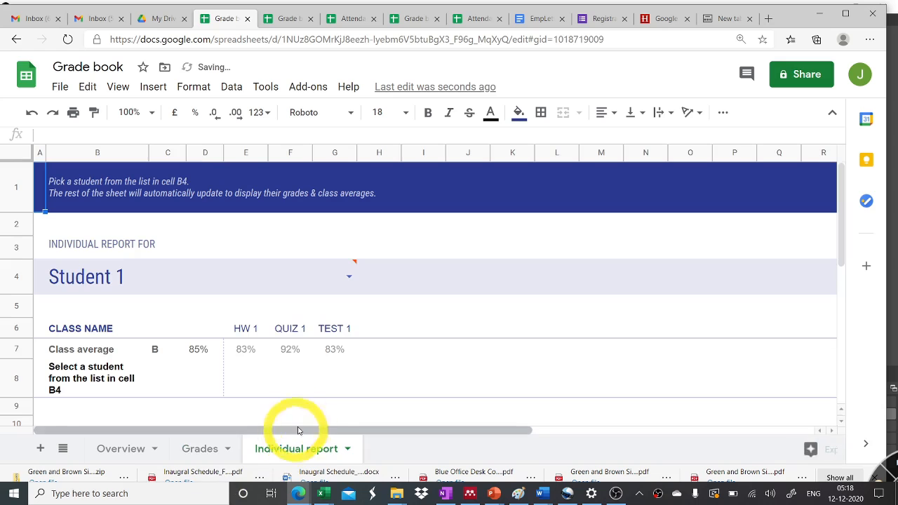
{"action": "left_click", "coordinate": [210, 454]}
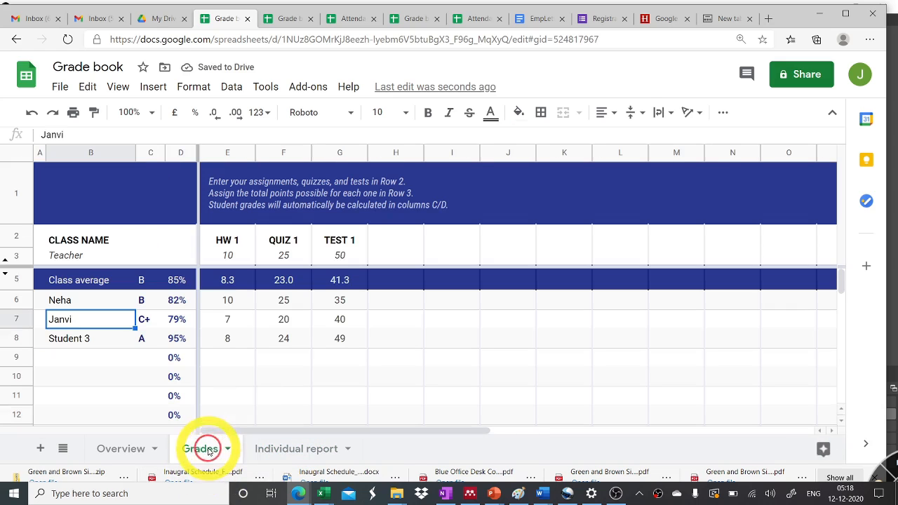
{"action": "left_click", "coordinate": [237, 306]}
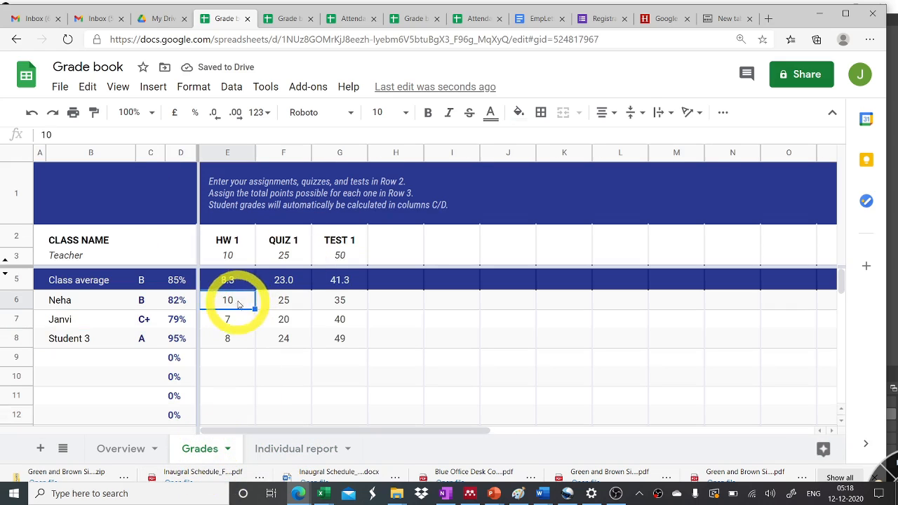
{"action": "left_click", "coordinate": [286, 298]}
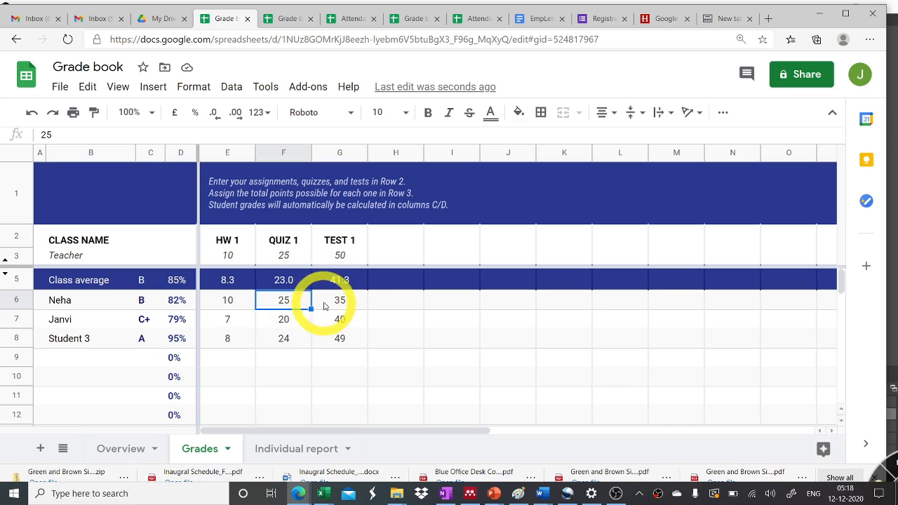
{"action": "left_click", "coordinate": [329, 302]}
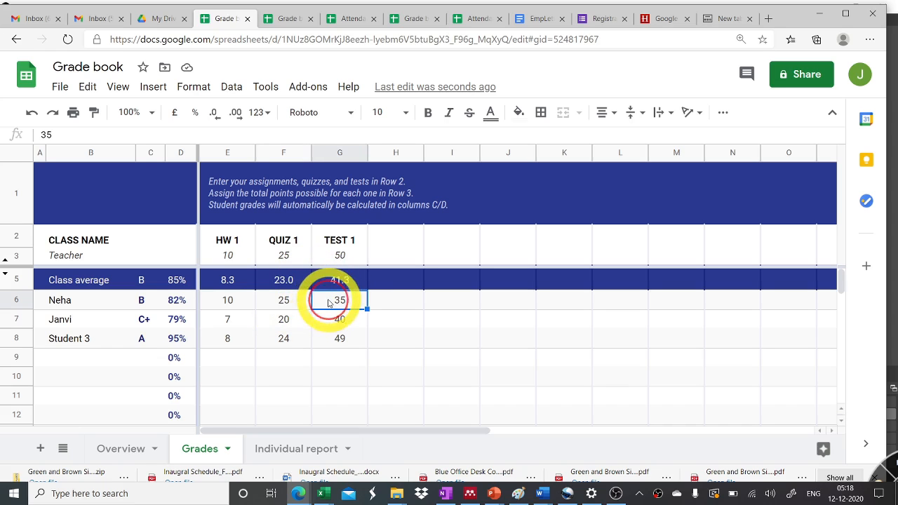
- Choose the first student in cell B4 of the Individual report sheet and examine their scores and chart against the class average
{"action": "left_click", "coordinate": [276, 450]}
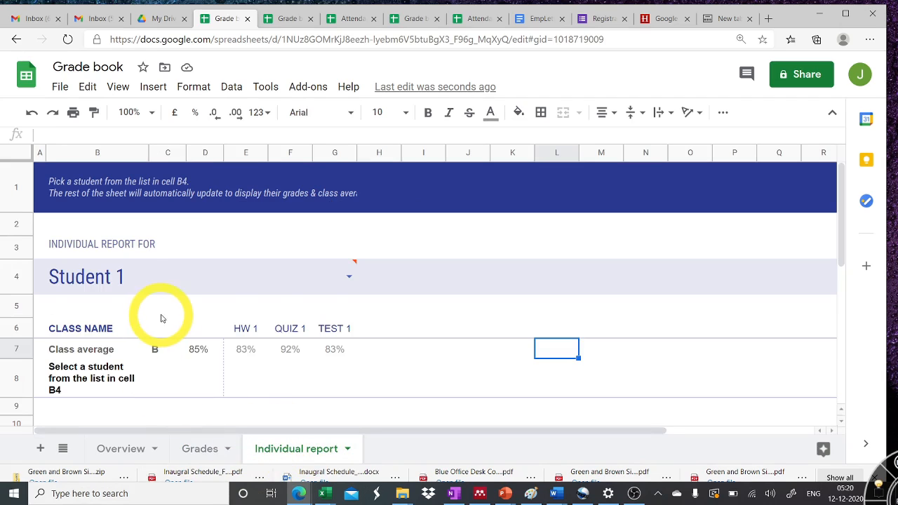
{"action": "scroll", "coordinate": [162, 318], "scroll_direction": "down", "scroll_amount": 1}
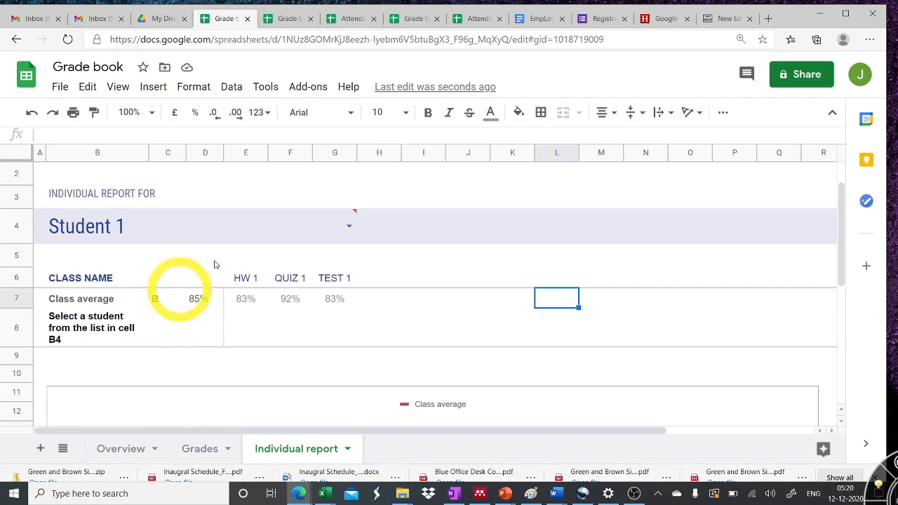
{"action": "left_click", "coordinate": [349, 227]}
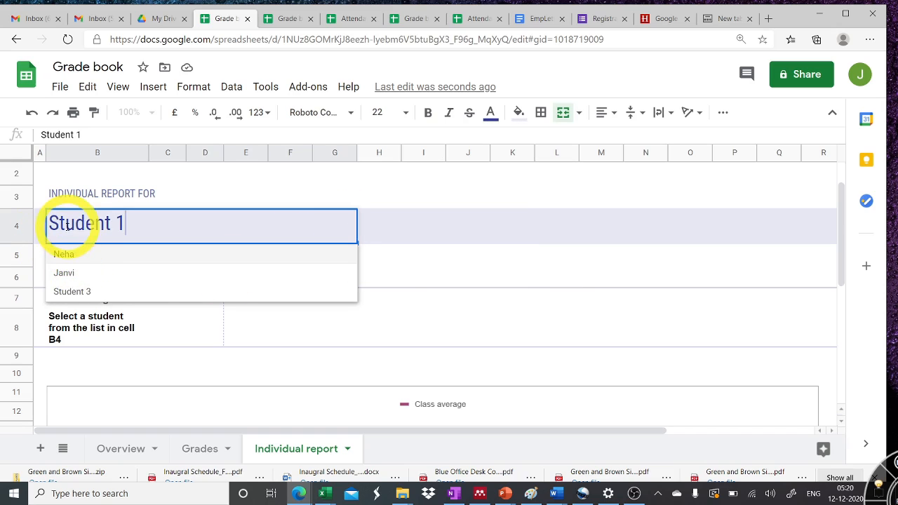
{"action": "left_click", "coordinate": [64, 256]}
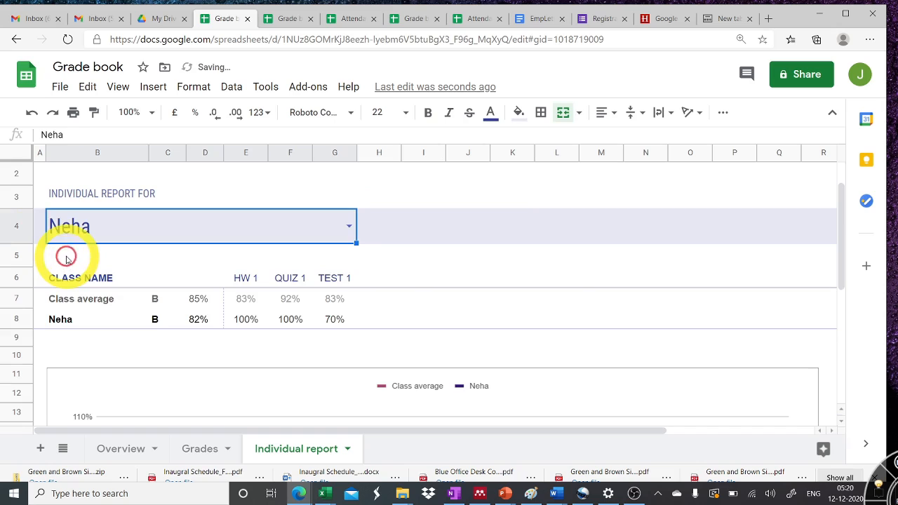
{"action": "scroll", "coordinate": [232, 339], "scroll_direction": "down", "scroll_amount": 3}
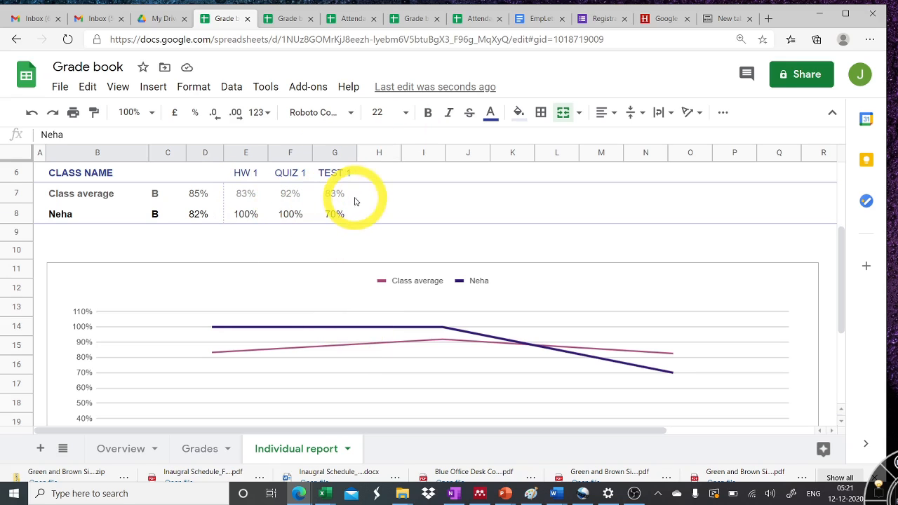
{"action": "scroll", "coordinate": [303, 342], "scroll_direction": "down", "scroll_amount": 3}
{"action": "scroll", "coordinate": [303, 342], "scroll_direction": "up", "scroll_amount": 5}
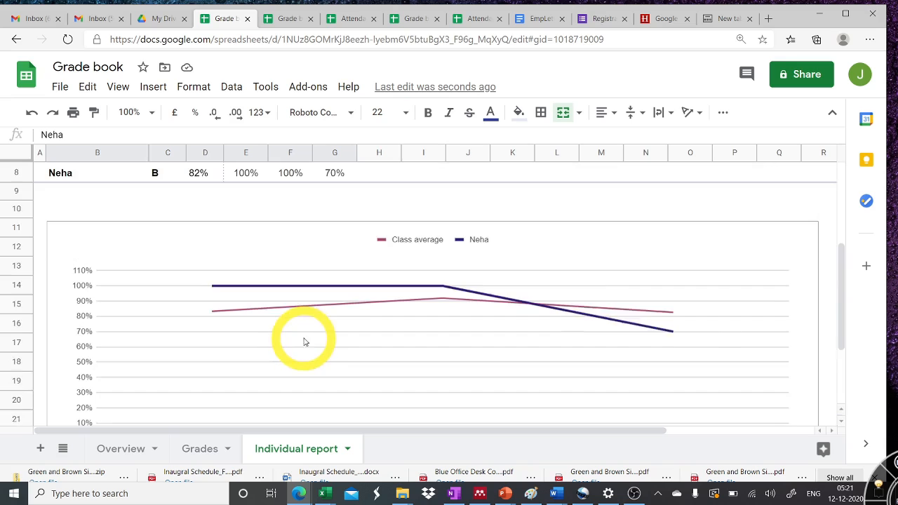
- Switch the individual report in B4 to the second student and view their chart against the class average
{"action": "left_click", "coordinate": [210, 231]}
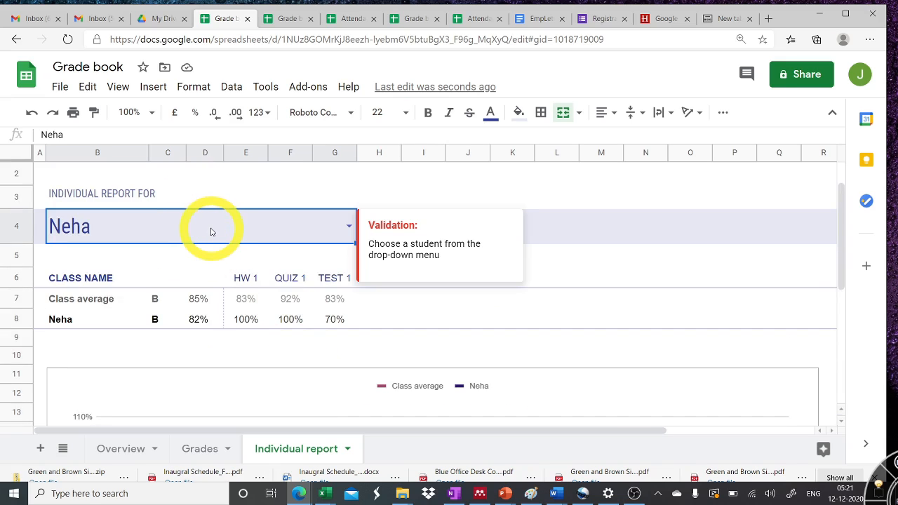
{"action": "left_click", "coordinate": [348, 229]}
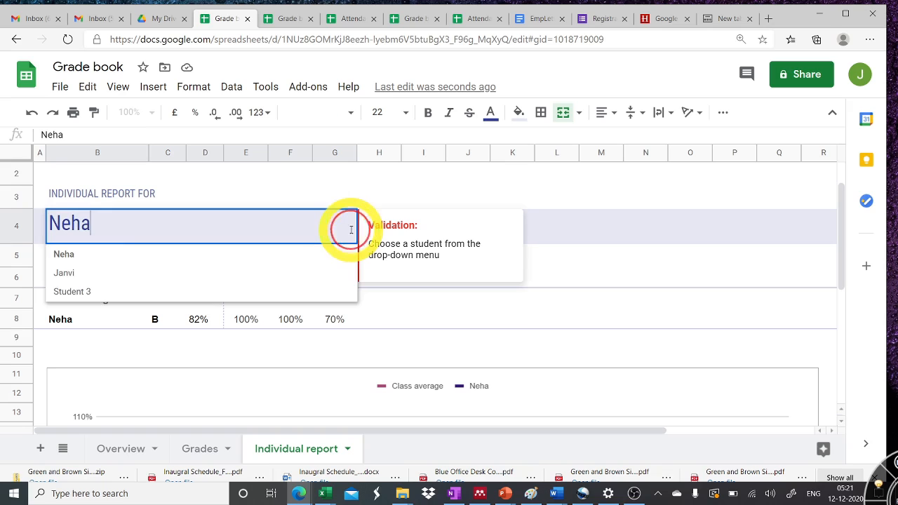
{"action": "left_click", "coordinate": [80, 277]}
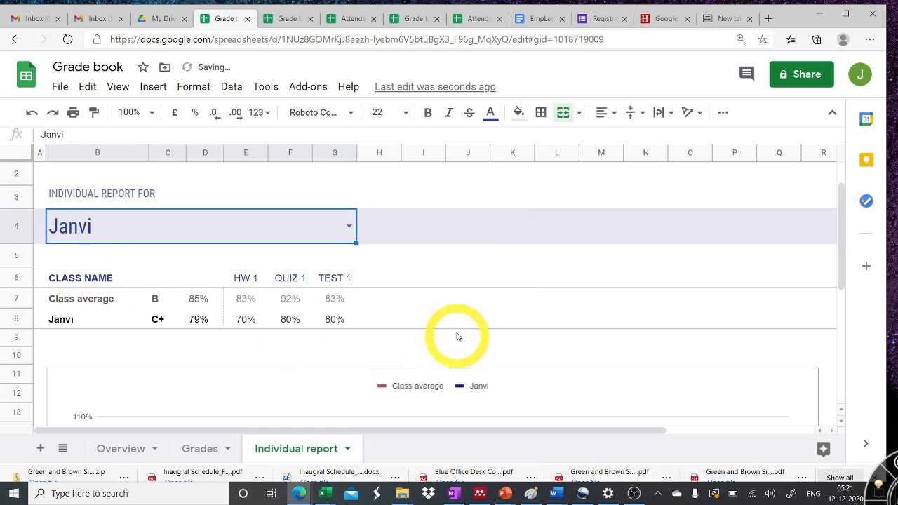
{"action": "scroll", "coordinate": [372, 340], "scroll_direction": "down", "scroll_amount": 3}
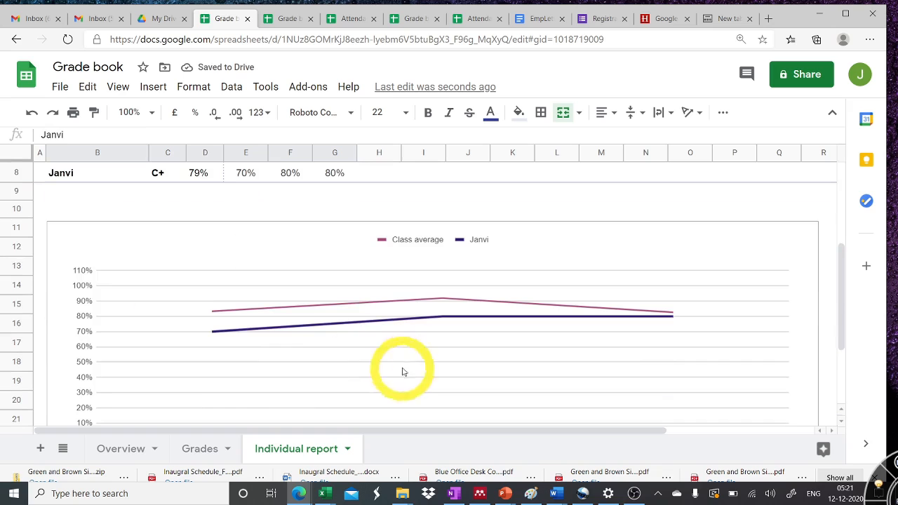